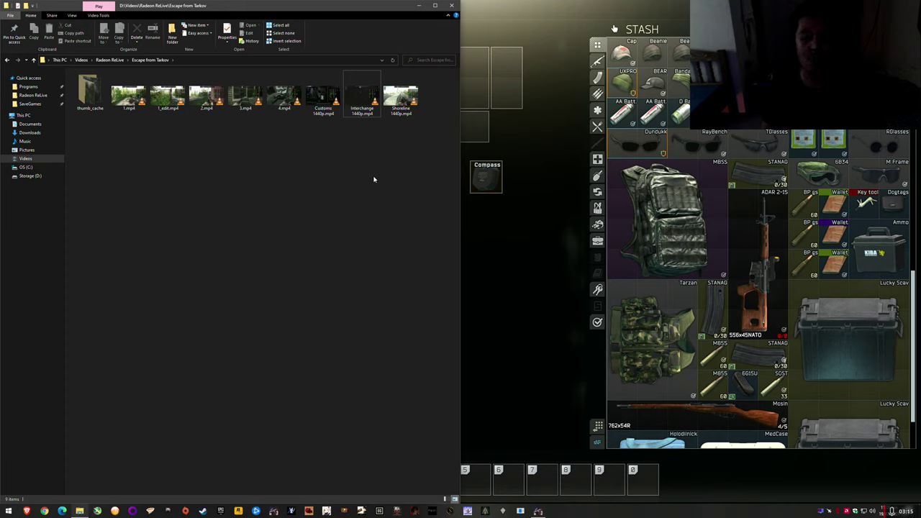
click(395, 104)
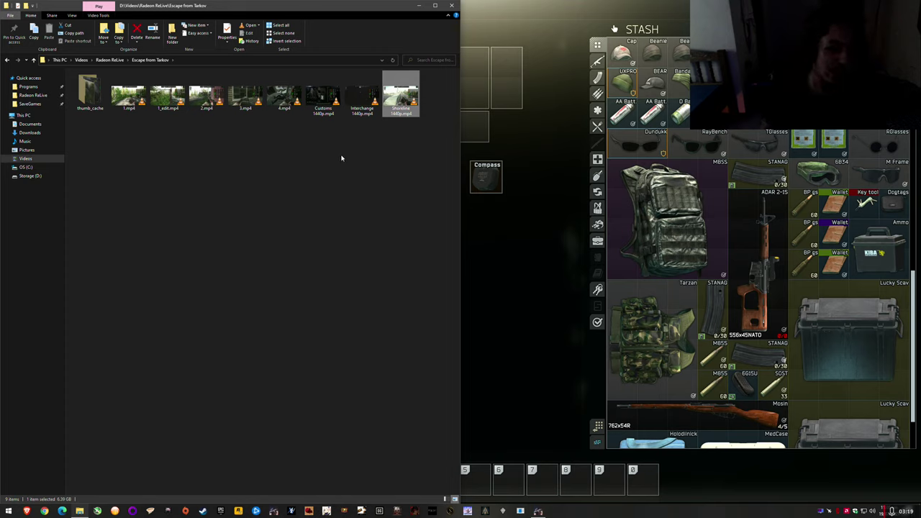
key(Left)
key(Left)
key(Left)
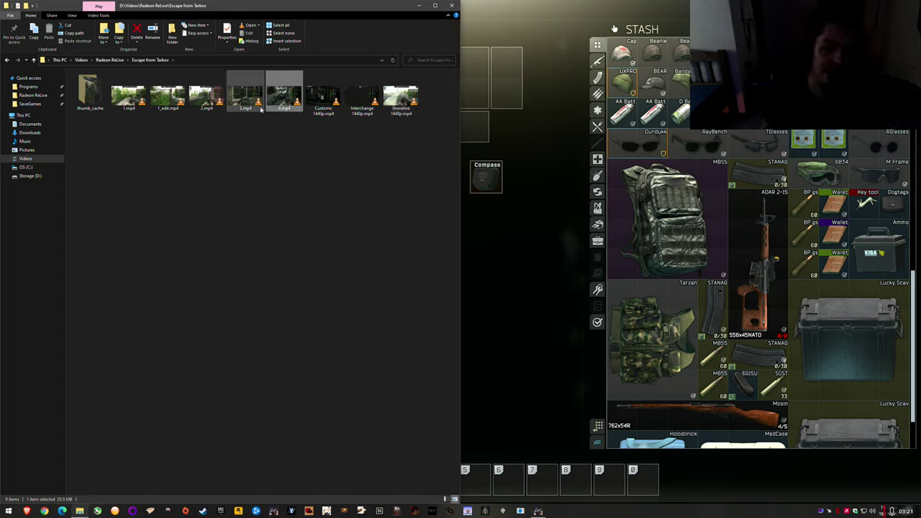
key(Left)
key(Left)
key(Left)
key(Left)
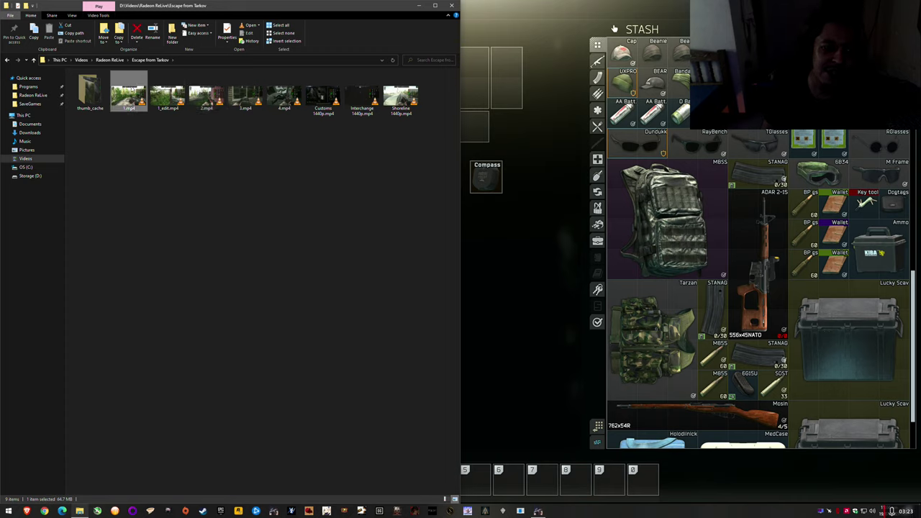
click(399, 94)
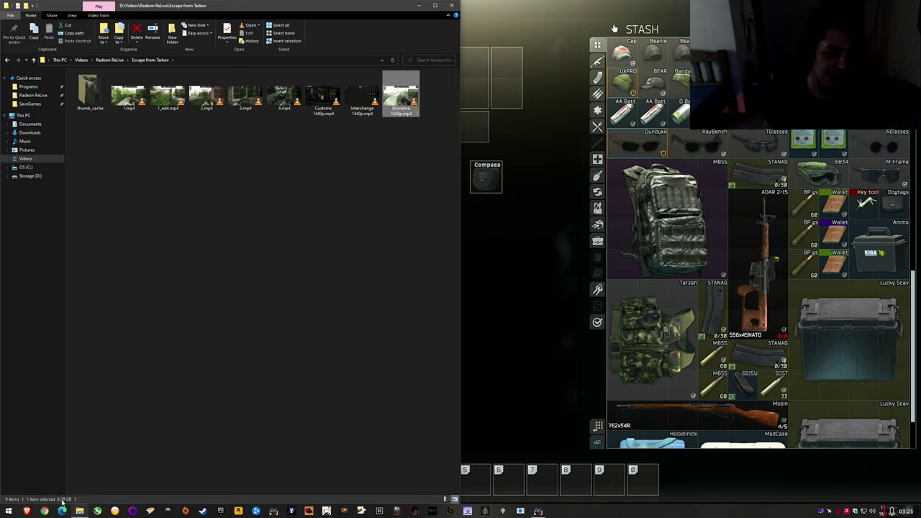
right_click(409, 106)
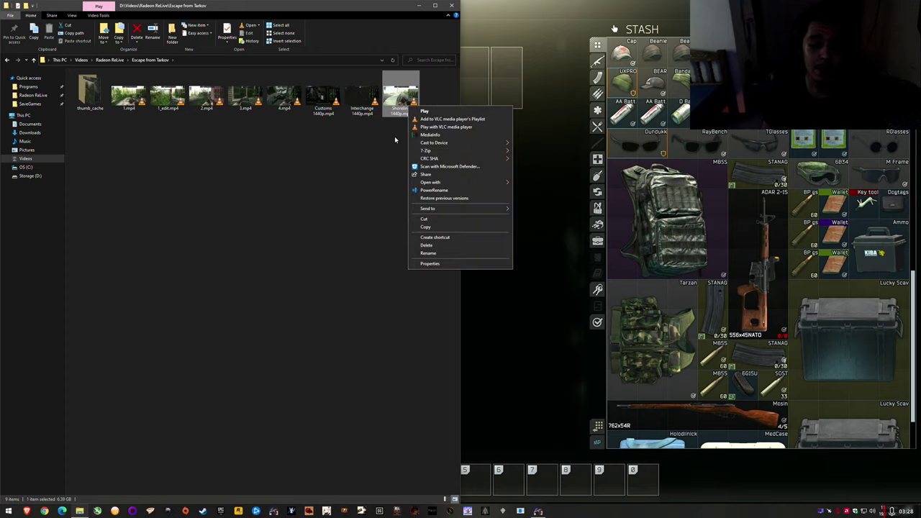
click(430, 264)
click(459, 124)
drag(468, 115, 333, 190)
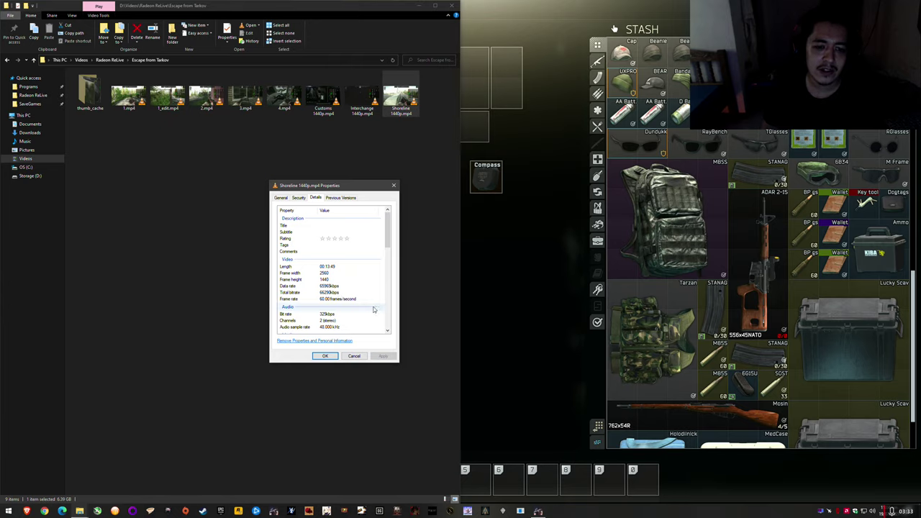
scroll(335, 310, down, 5)
click(331, 308)
scroll(335, 310, down, 1)
click(353, 356)
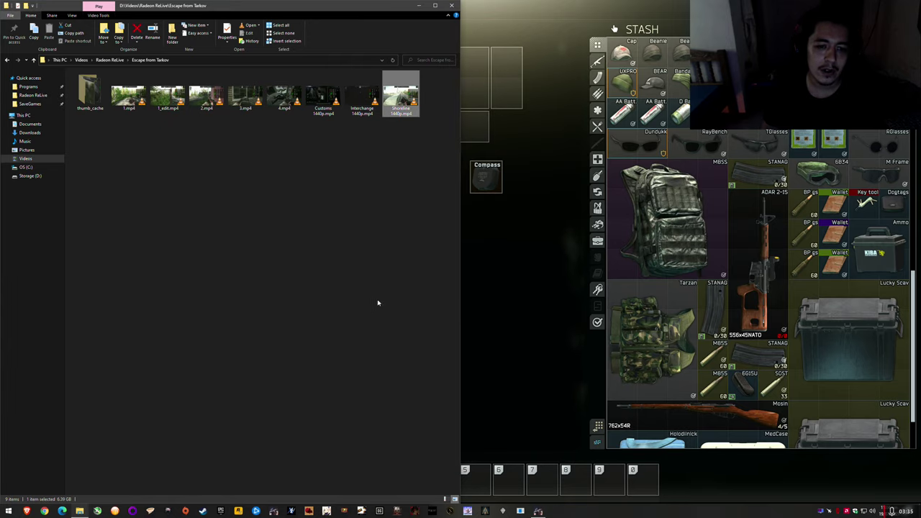
mouse_move(409, 116)
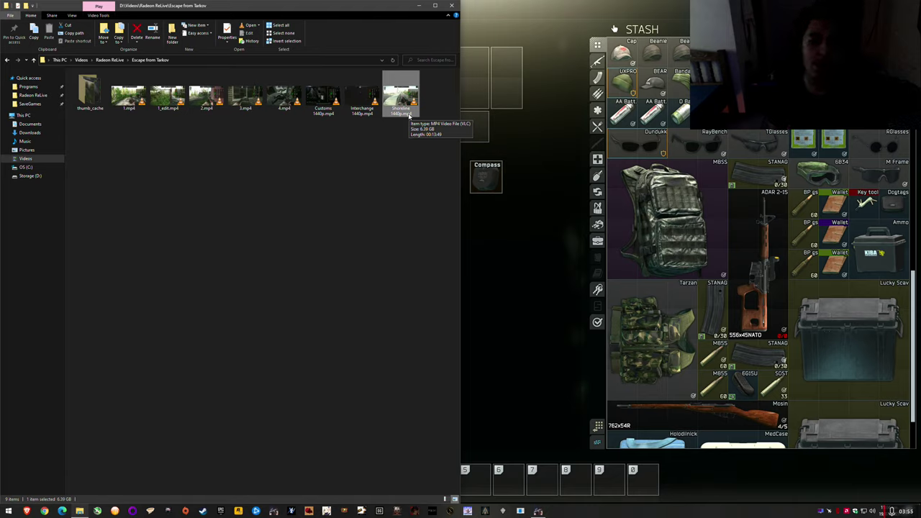
right_click(406, 102)
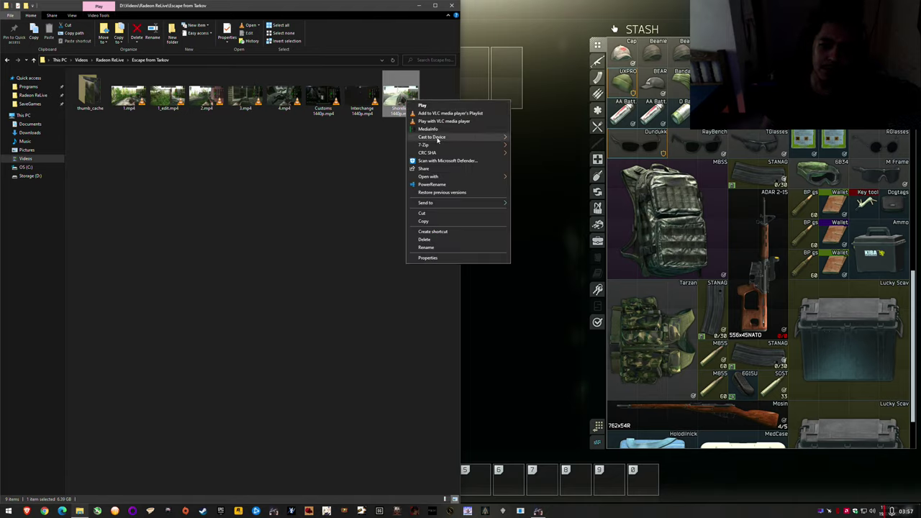
mouse_move(433, 178)
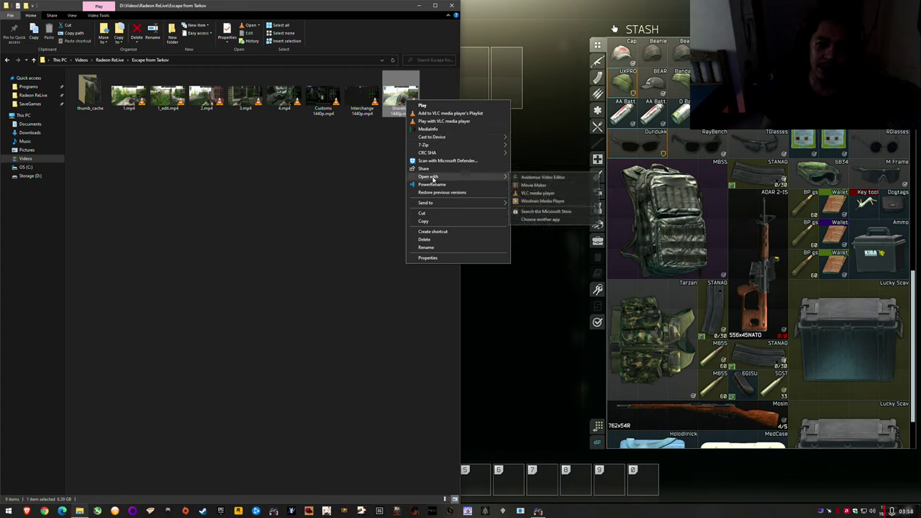
Open Shoreline 1440p.mp4 in Avidemux and review the output container formats
click(534, 180)
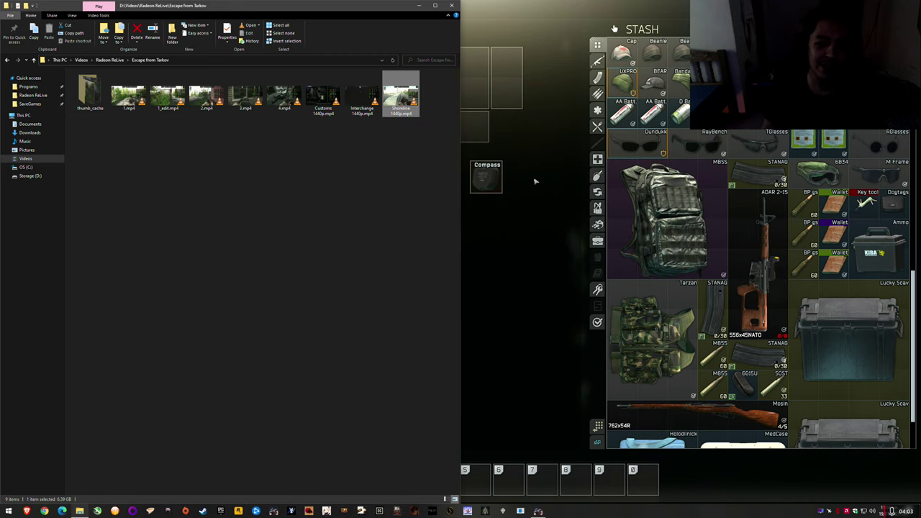
drag(470, 134, 326, 97)
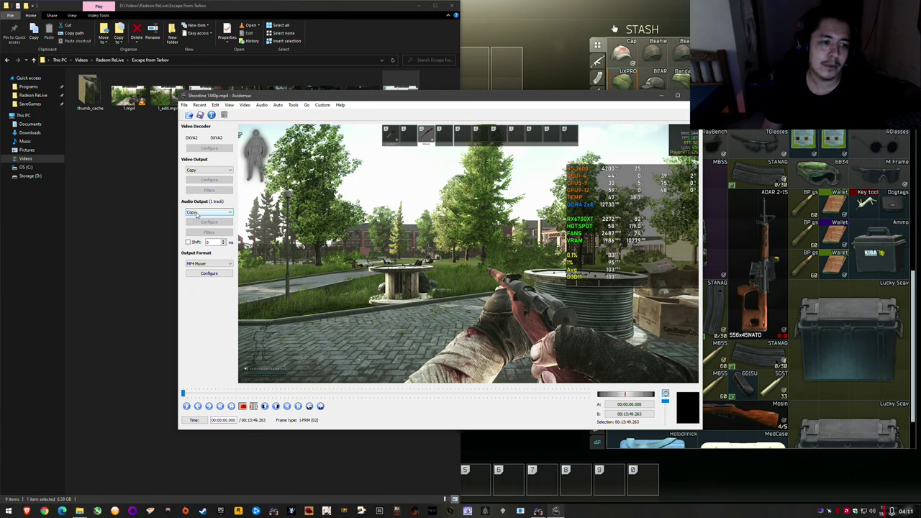
click(195, 263)
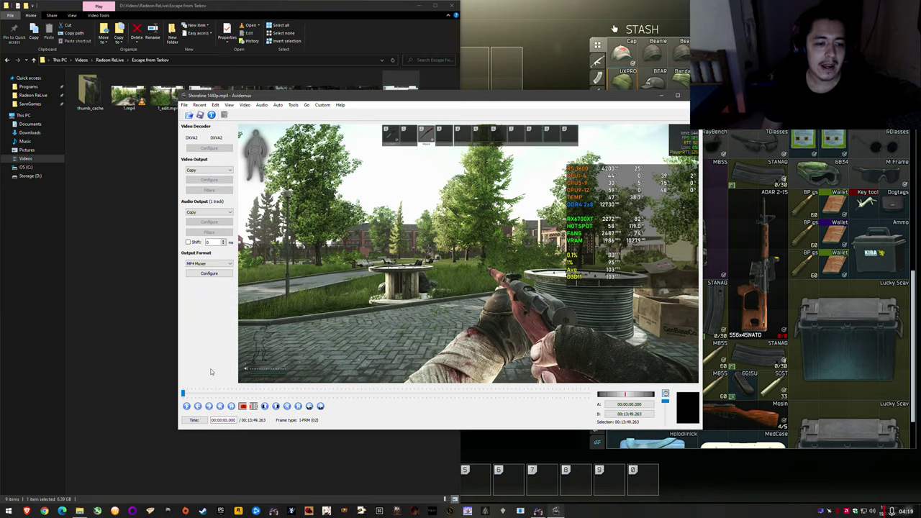
Seek through the video and set marker A at 00:05:43.998
drag(183, 394, 294, 395)
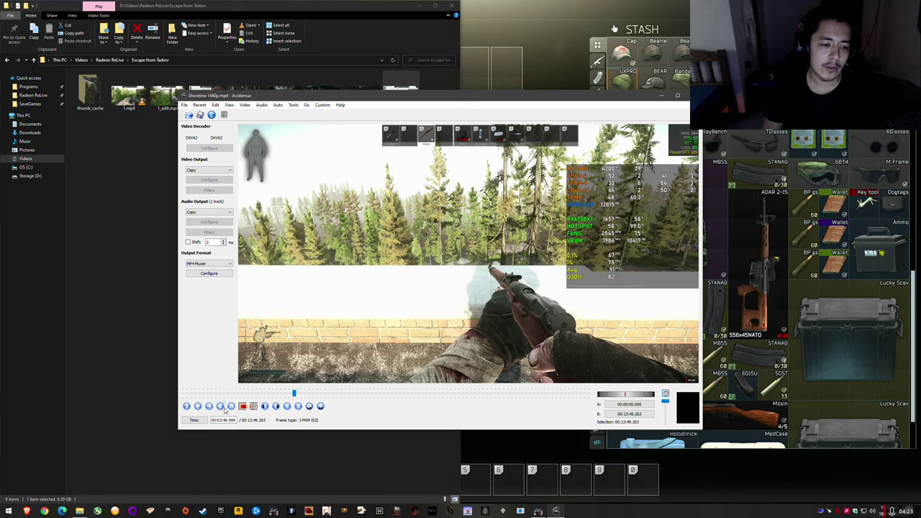
click(187, 406)
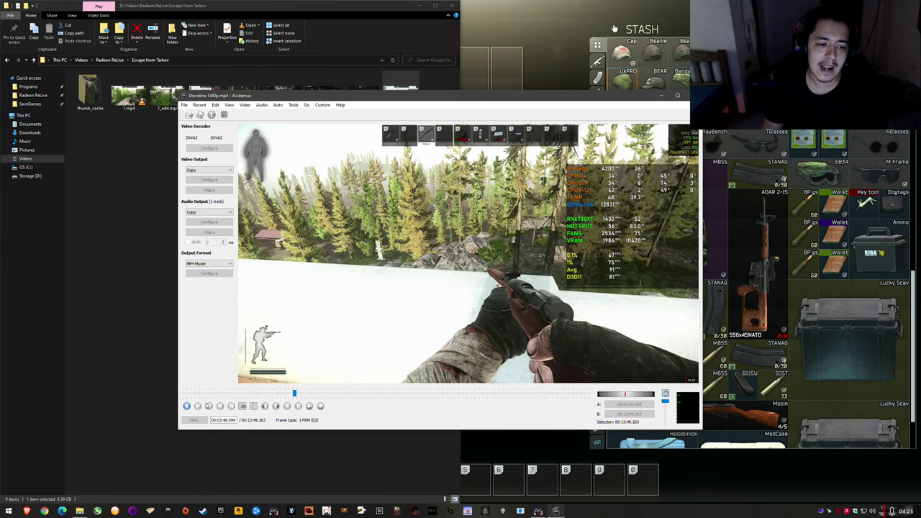
click(351, 393)
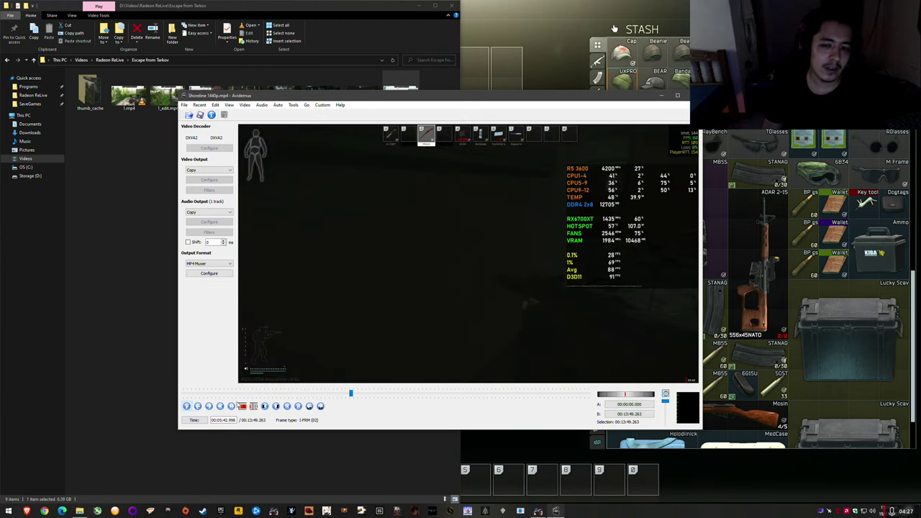
key(space)
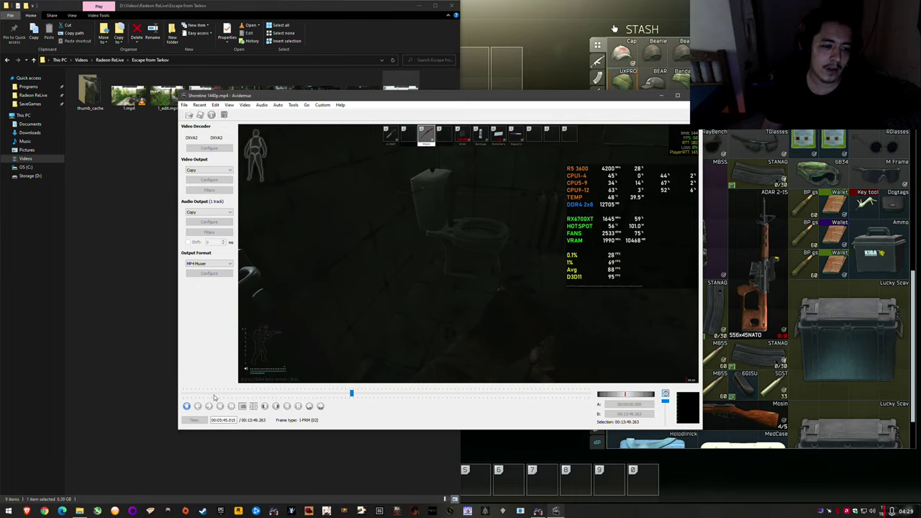
click(186, 407)
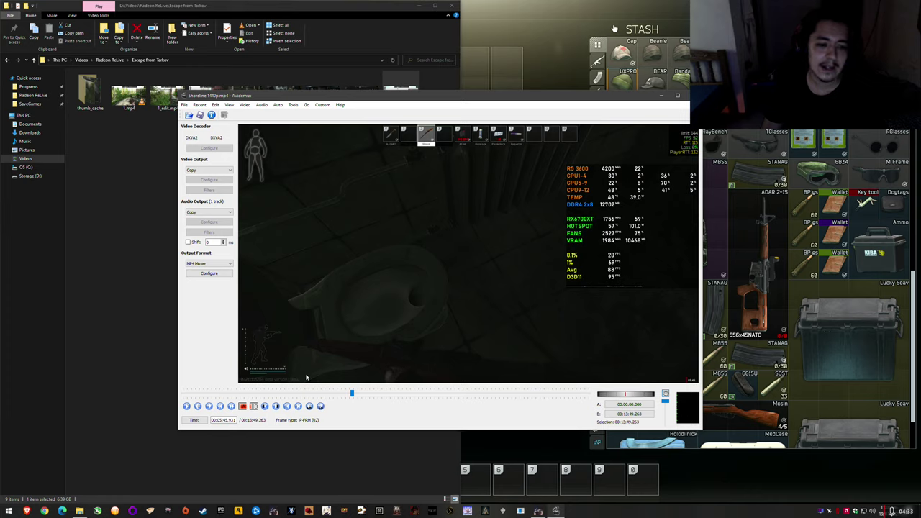
click(352, 394)
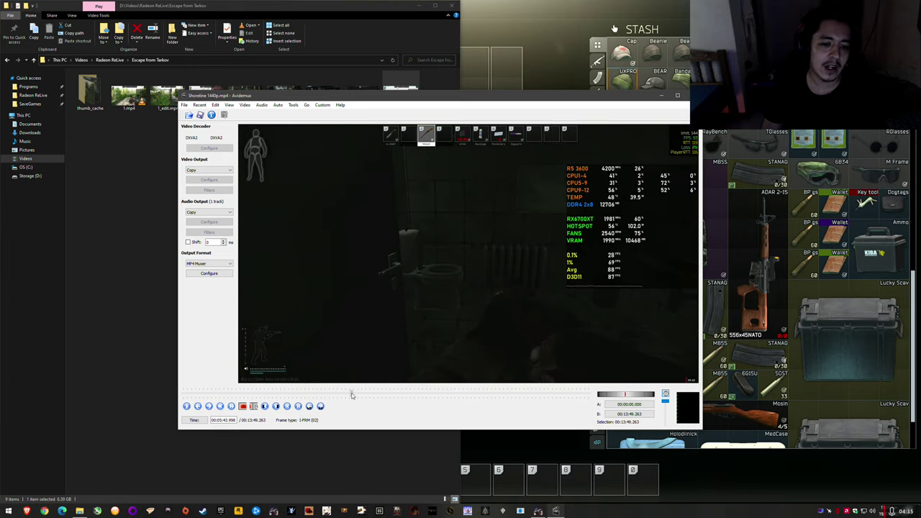
click(243, 406)
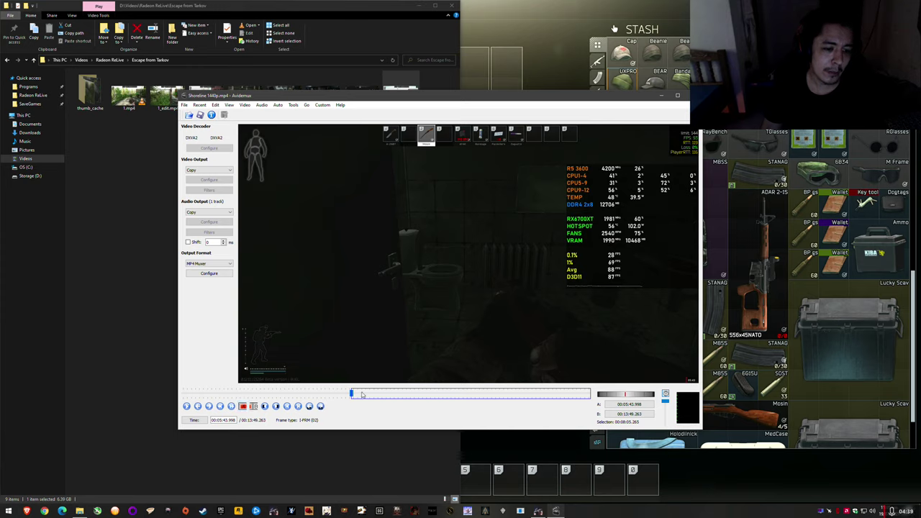
Play from the start point and set marker B at 00:05:47.631
click(188, 407)
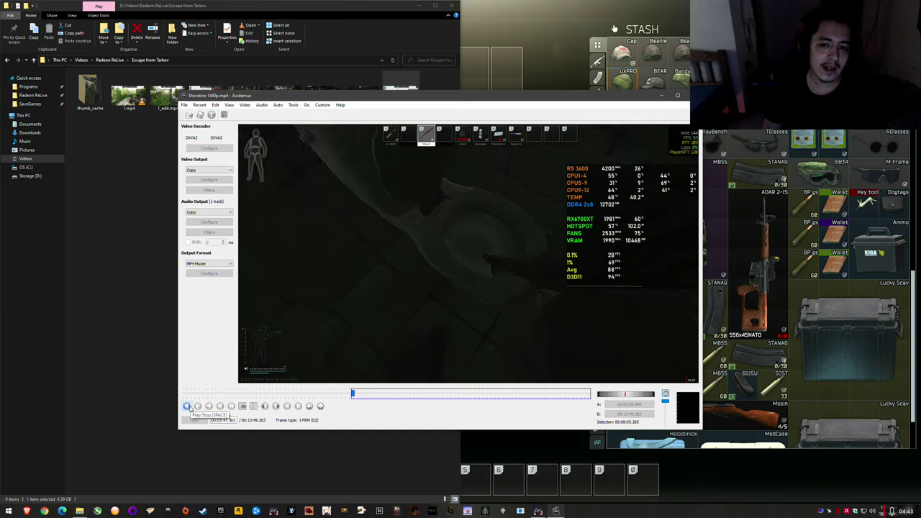
click(188, 407)
click(254, 407)
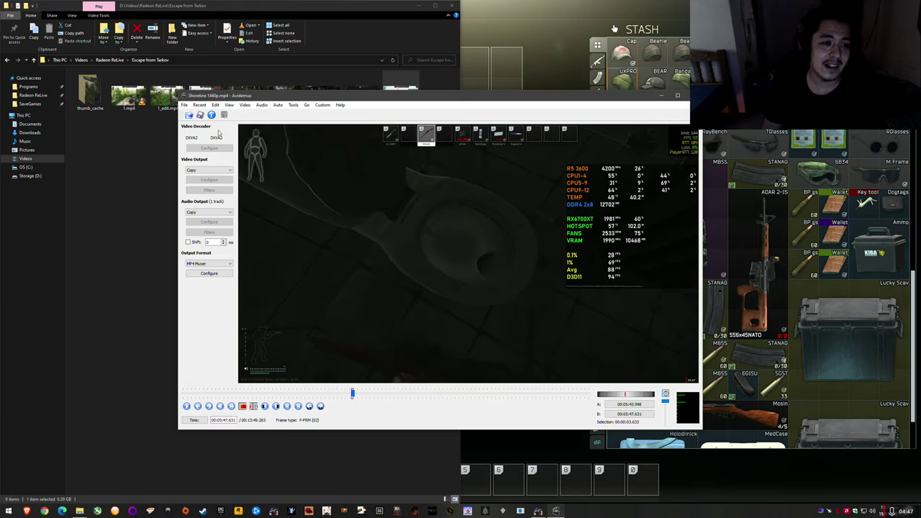
Save the marked section as example.mp4 in the Escape from Tarkov folder
click(200, 116)
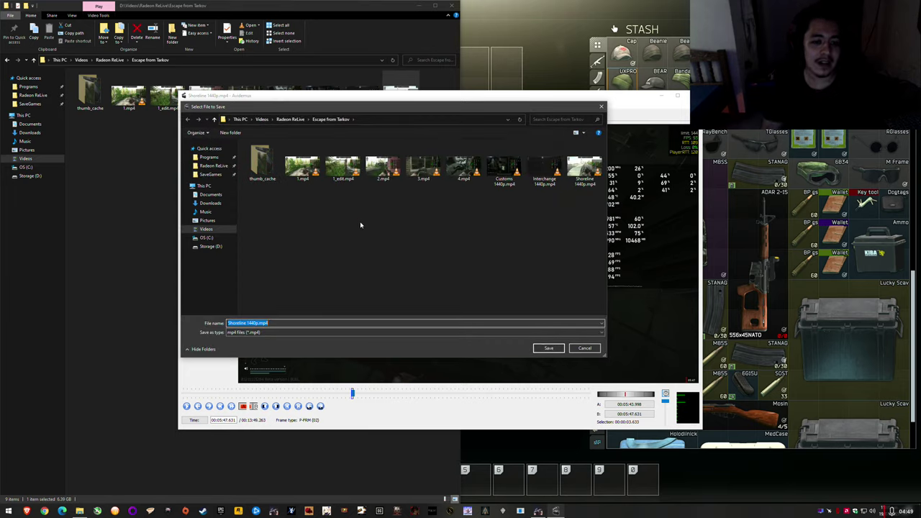
text(es)
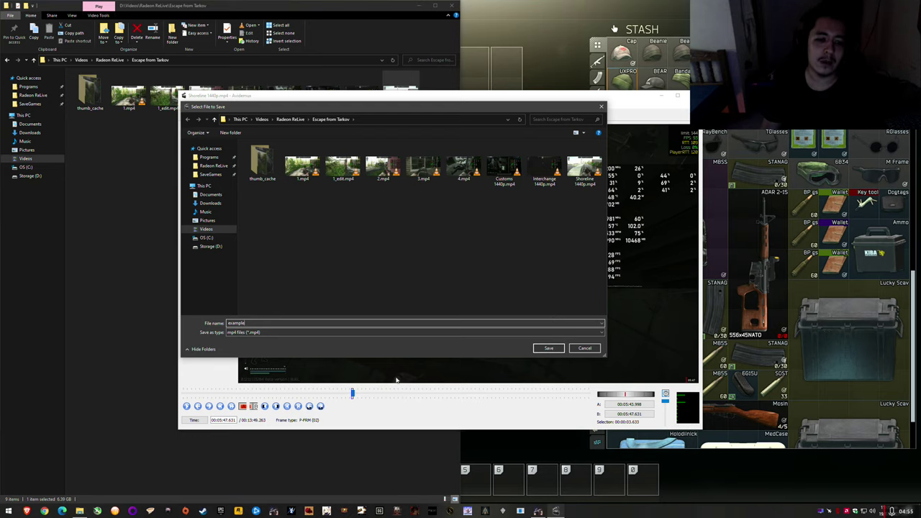
click(549, 349)
Dismiss the save-complete message and close Avidemux
click(479, 278)
drag(641, 95, 469, 126)
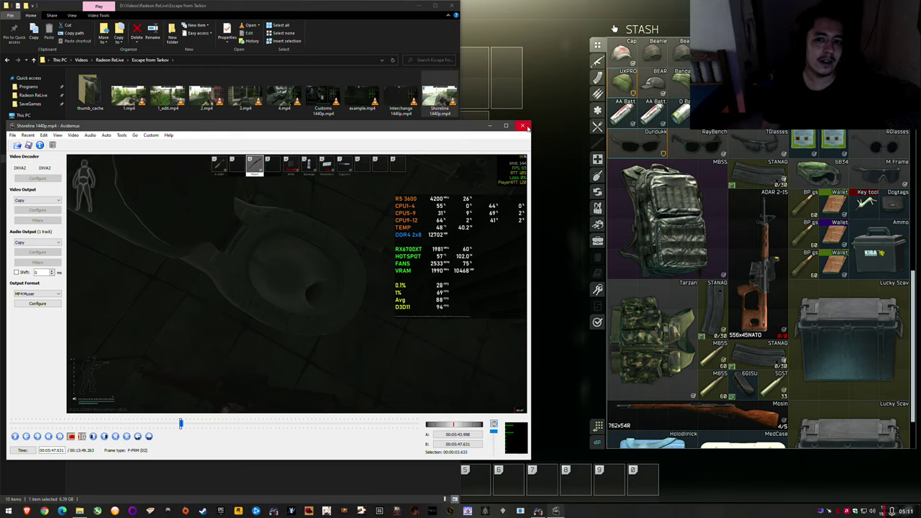
click(523, 127)
Play example.mp4 in VLC, exit fullscreen, close the player, then replay the clip
click(364, 95)
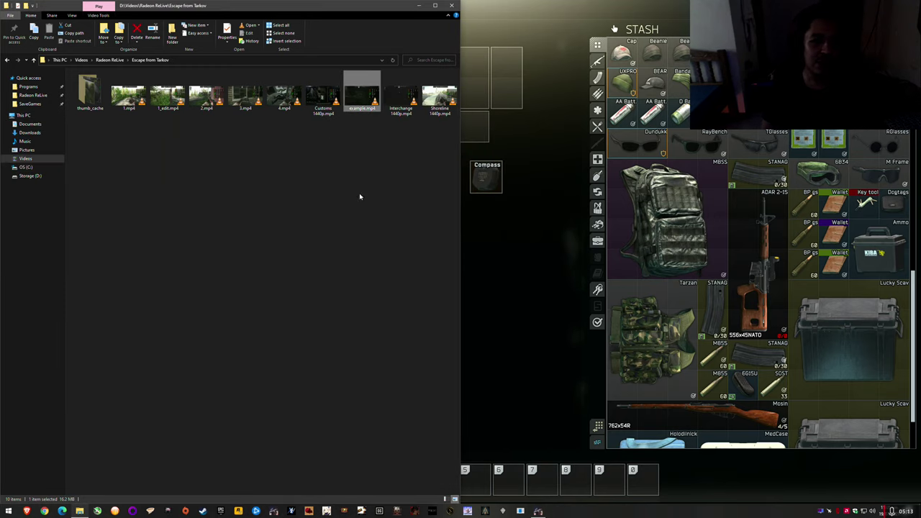
double_click(360, 106)
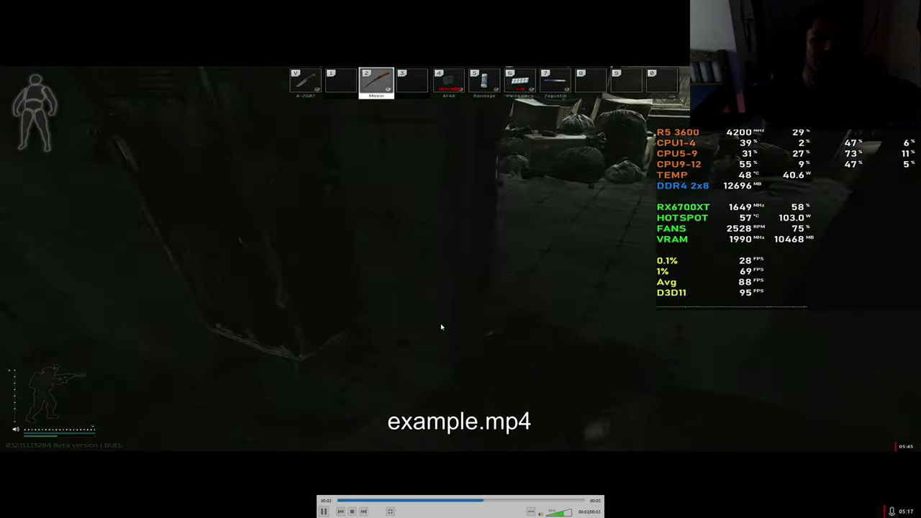
double_click(440, 326)
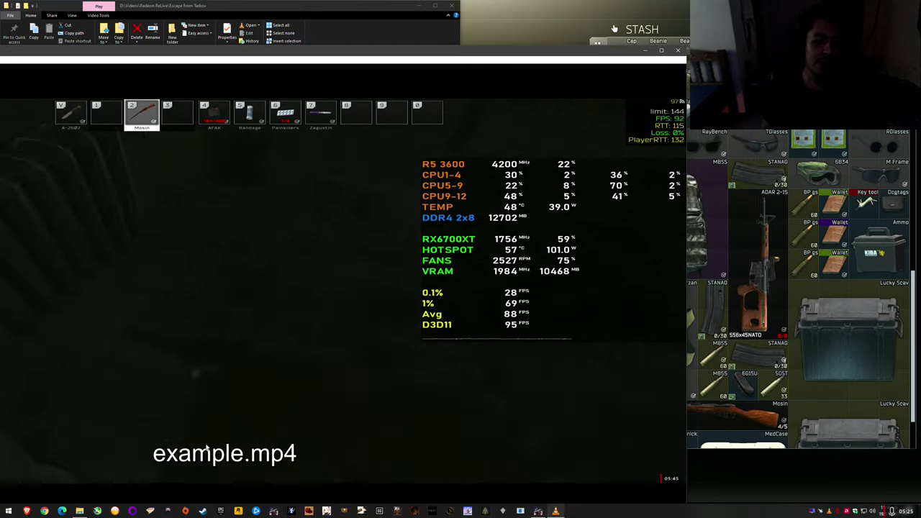
click(678, 50)
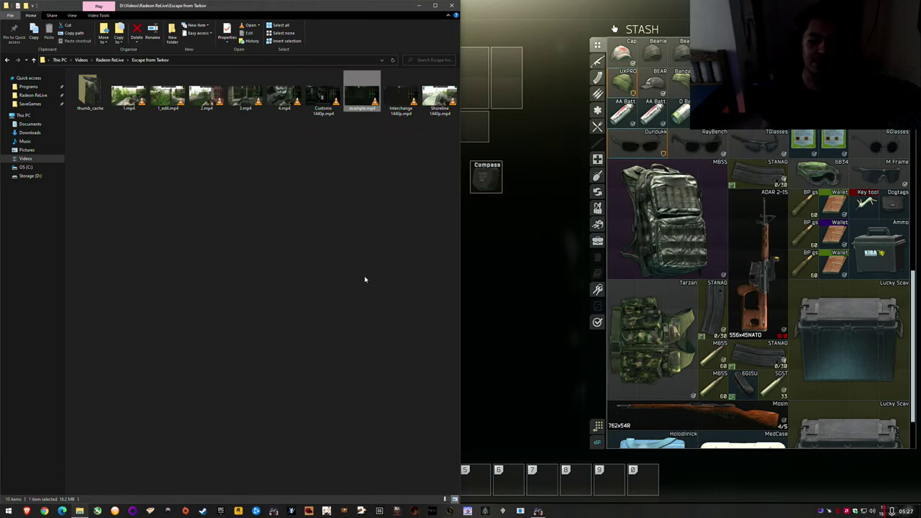
double_click(360, 95)
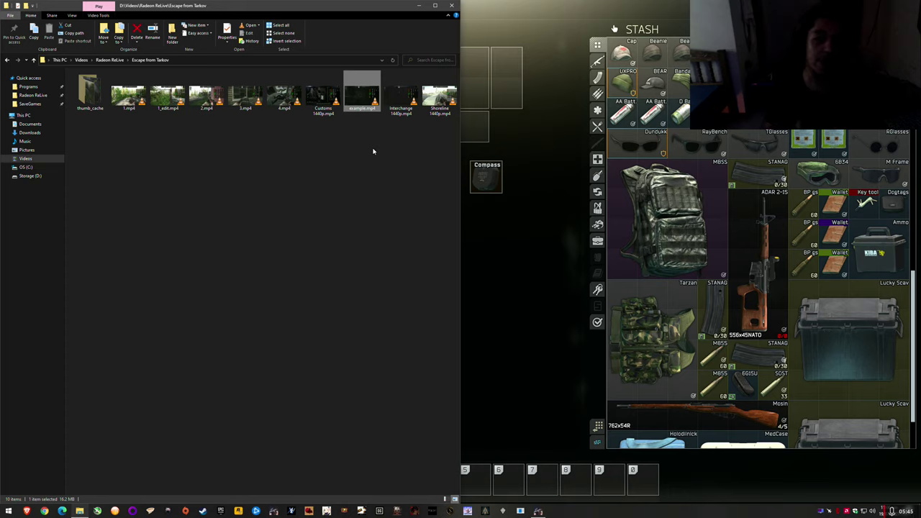
Delete 1_edit.mp4 and example.mp4 from the Escape from Tarkov folder
click(168, 95)
key(Delete)
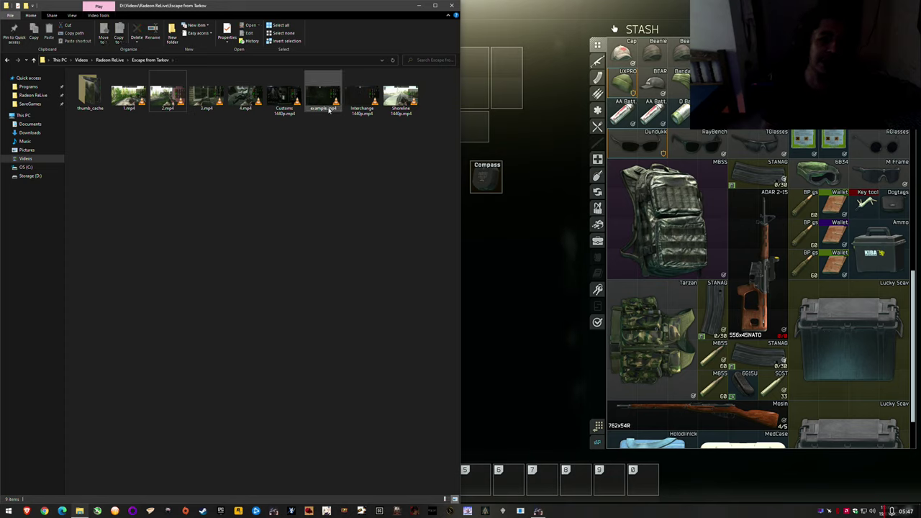
click(329, 107)
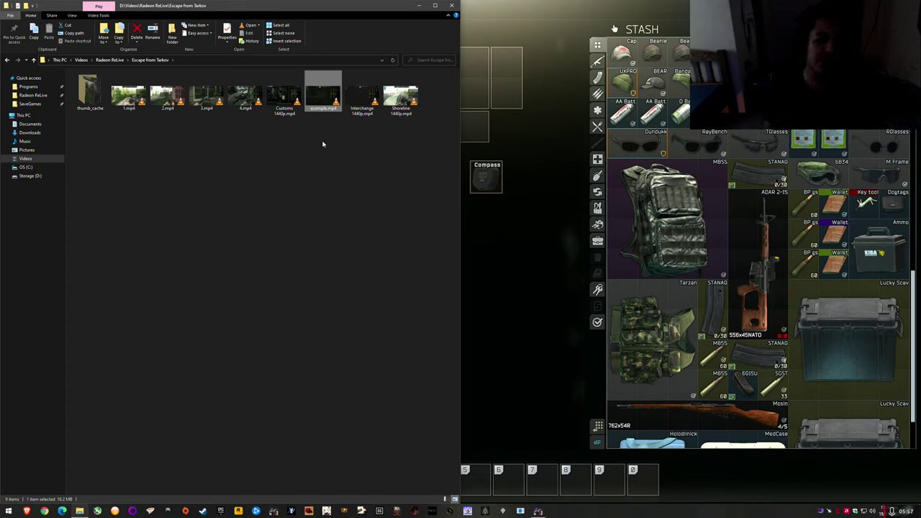
key(Delete)
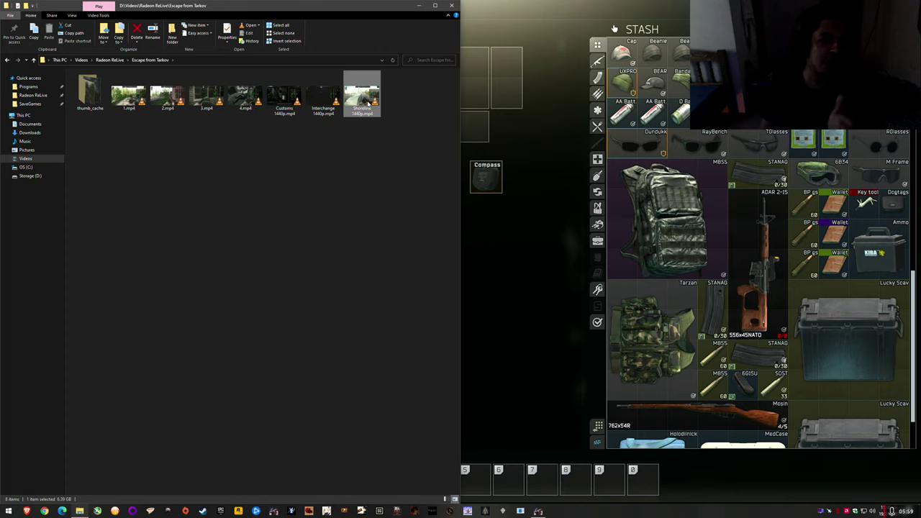
Check the file sizes of 1.mp4 through 4.mp4 and reselect 1.mp4
click(143, 98)
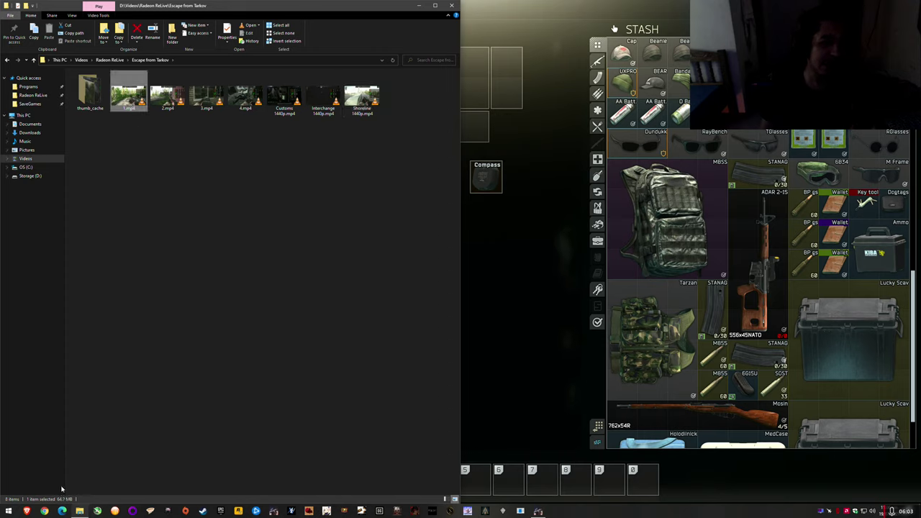
click(180, 107)
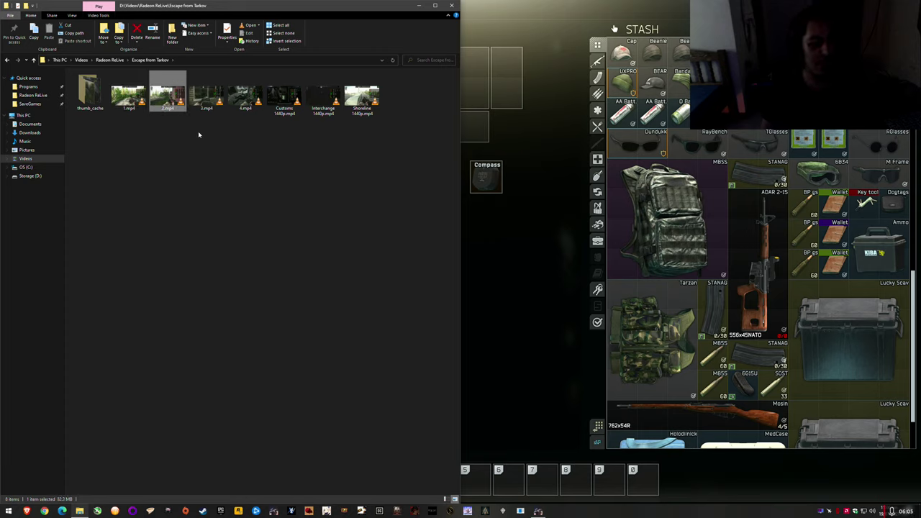
click(210, 94)
click(252, 102)
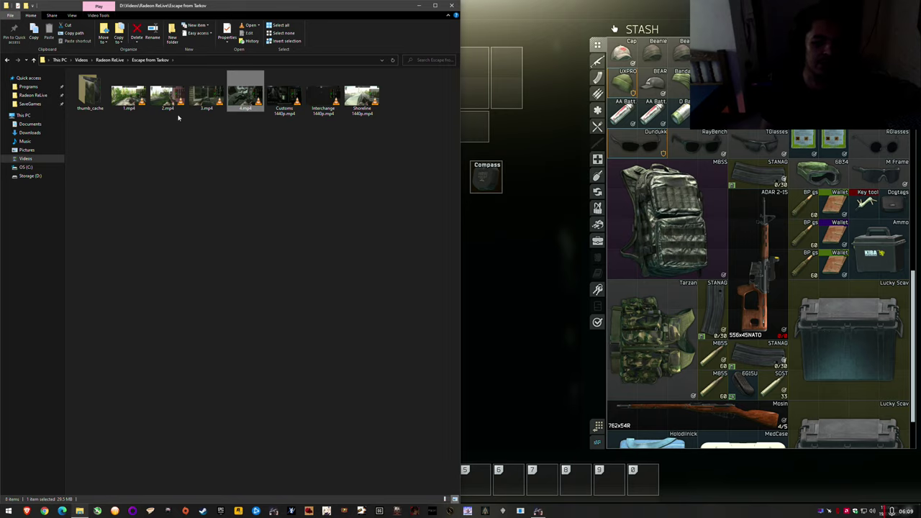
click(131, 94)
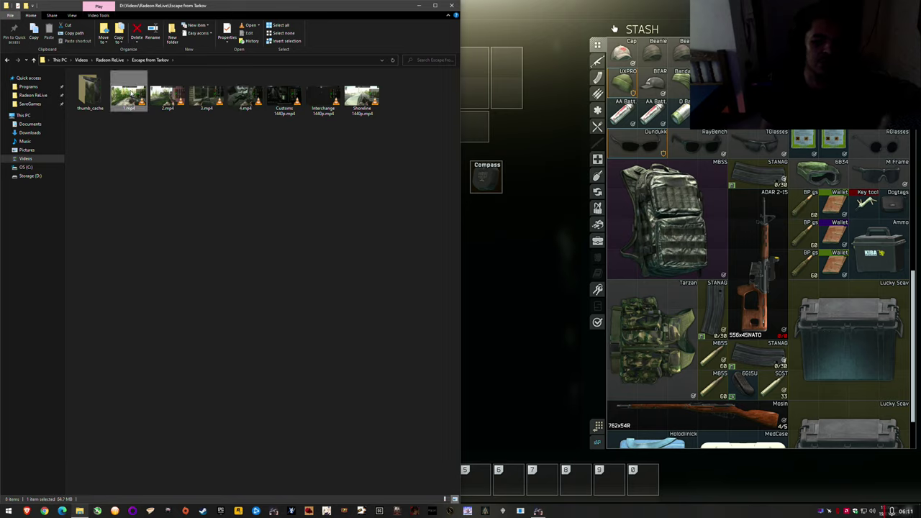
right_click(132, 94)
click(134, 115)
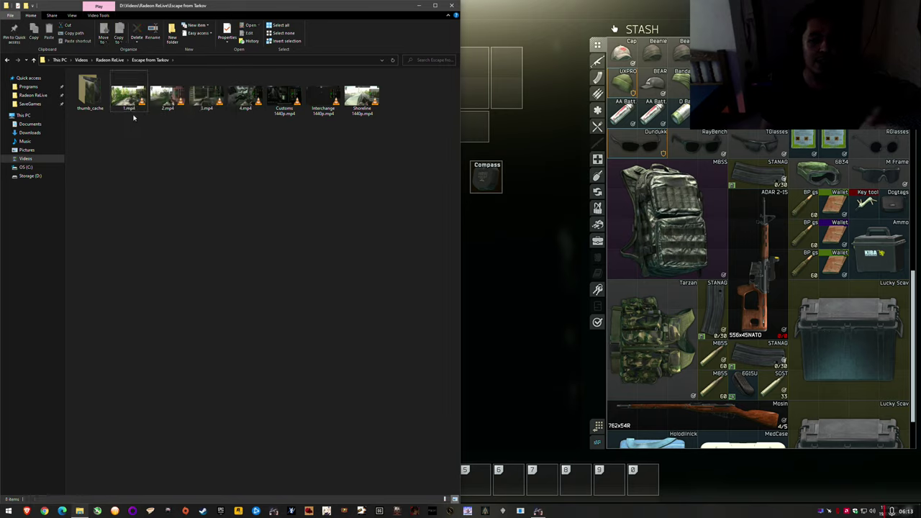
click(128, 100)
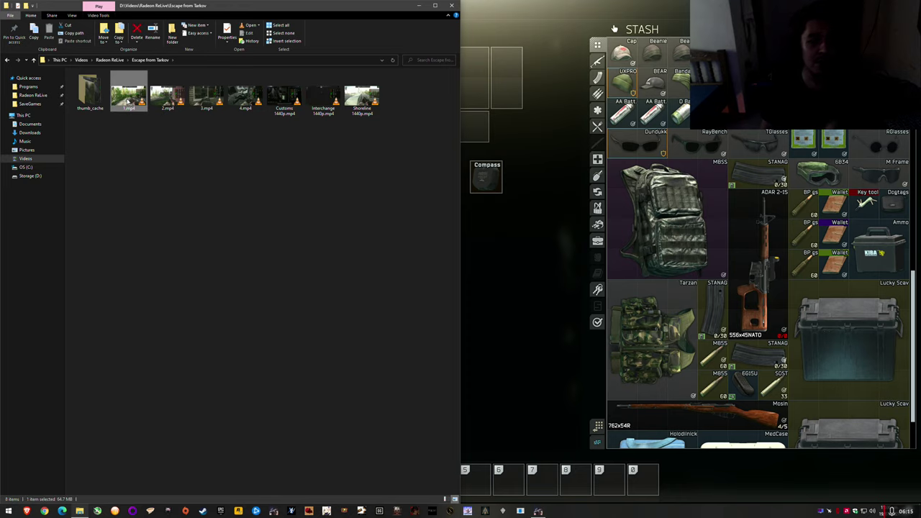
Open 1.mp4 in the Avidemux Video Editor and position its window
right_click(127, 101)
mouse_move(165, 175)
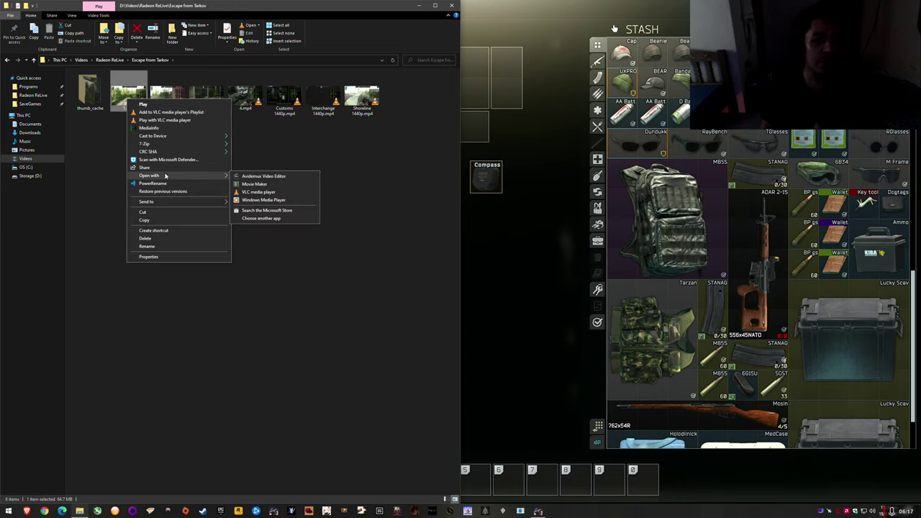
click(247, 176)
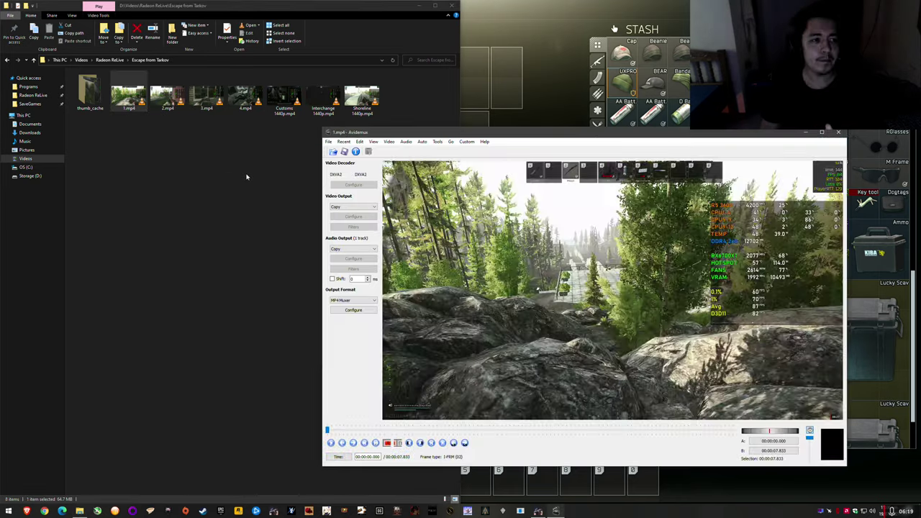
drag(386, 132, 220, 109)
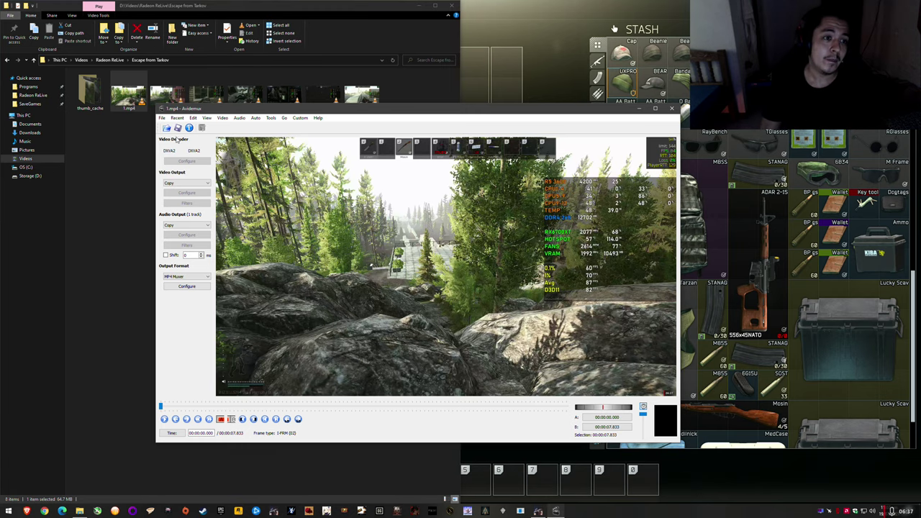
drag(180, 108, 168, 143)
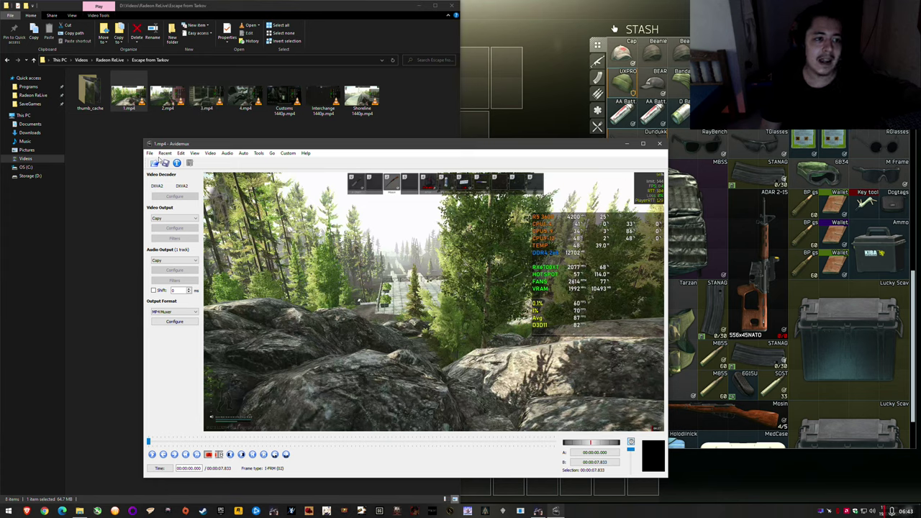
click(150, 154)
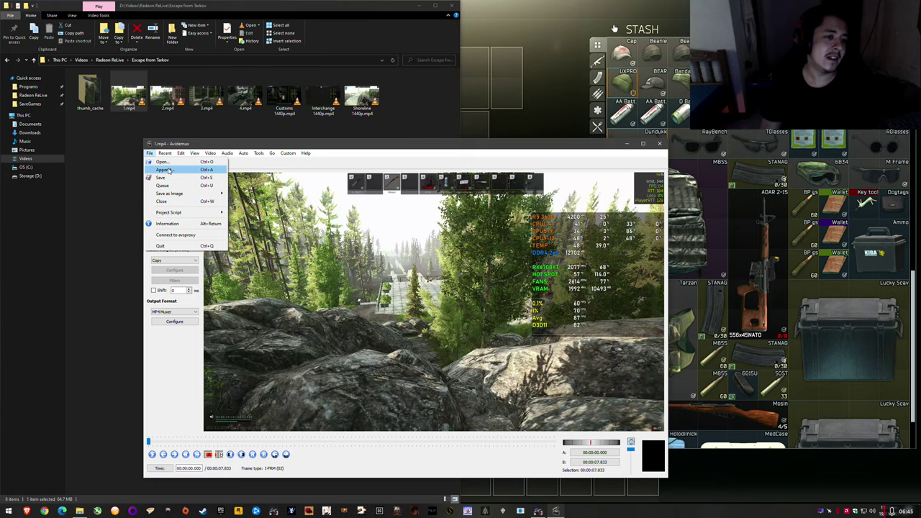
click(175, 383)
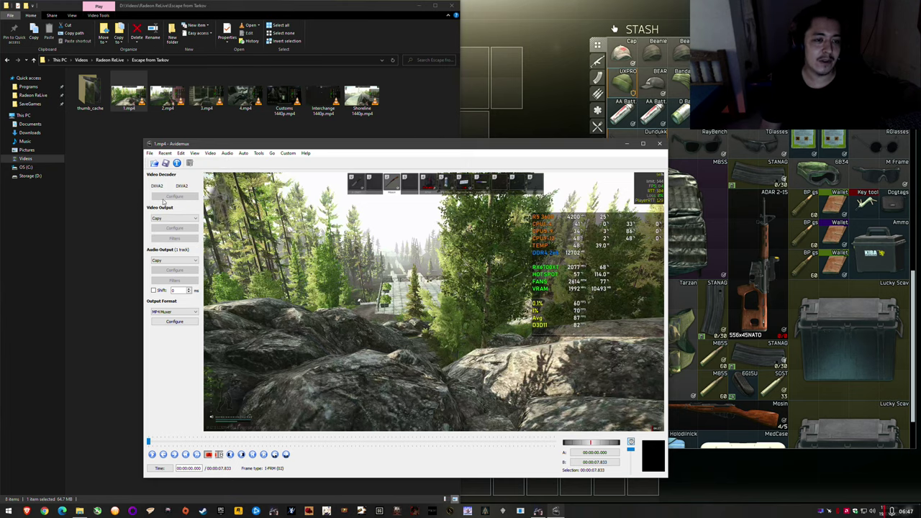
Append 2.mp4, 3.mp4 and 4.mp4 to the timeline with Ctrl+A
key(ctrl+a)
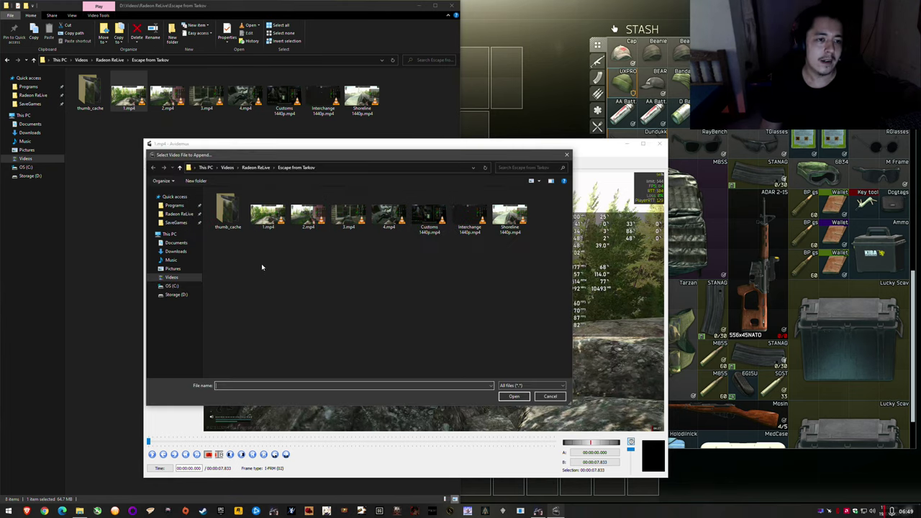
double_click(315, 216)
key(ctrl+a)
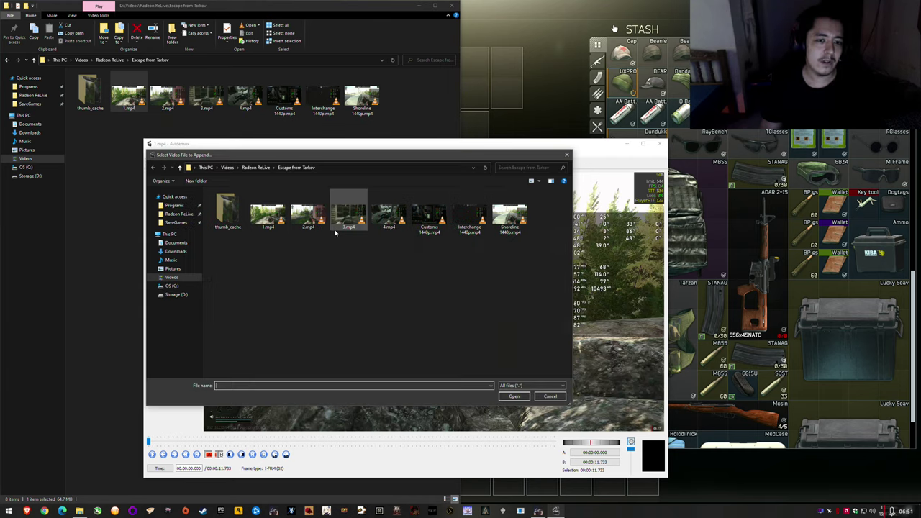
double_click(354, 213)
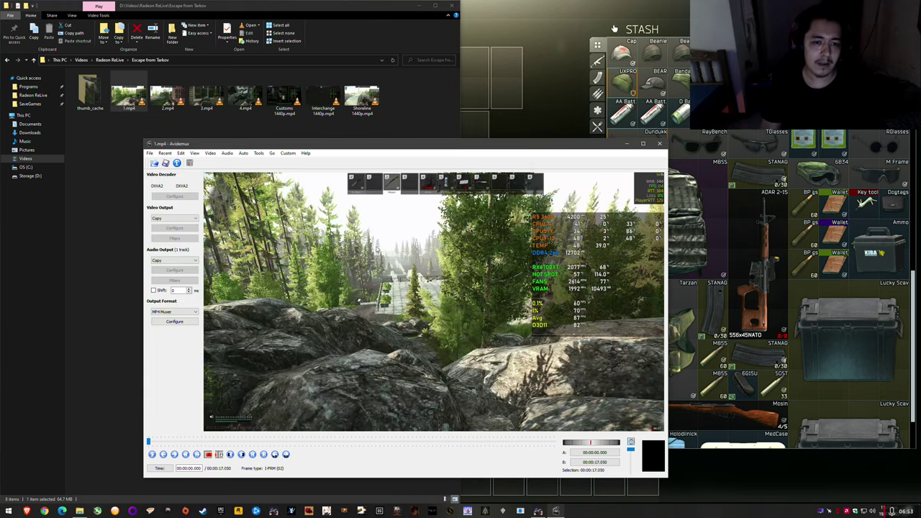
key(ctrl+a)
double_click(392, 216)
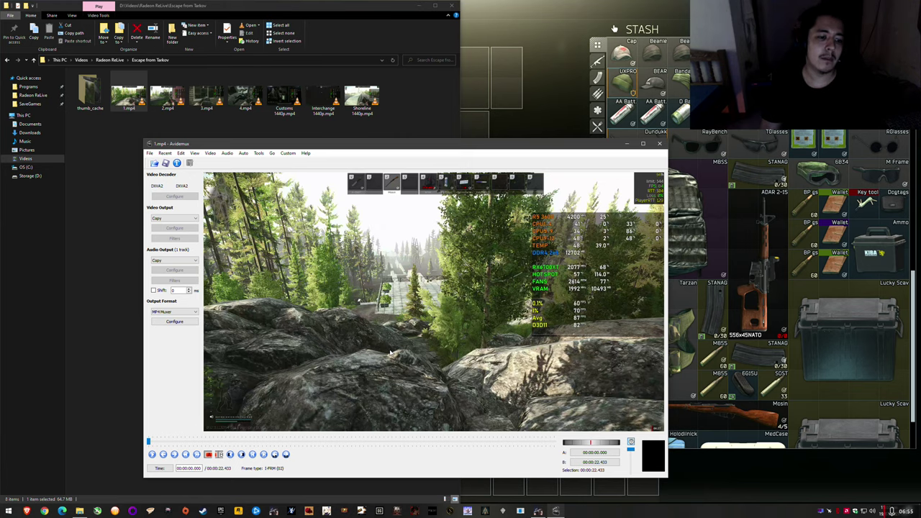
Save the joined 22.433-second video as 1_edit.mp4, accepting the cut-point warning
click(165, 163)
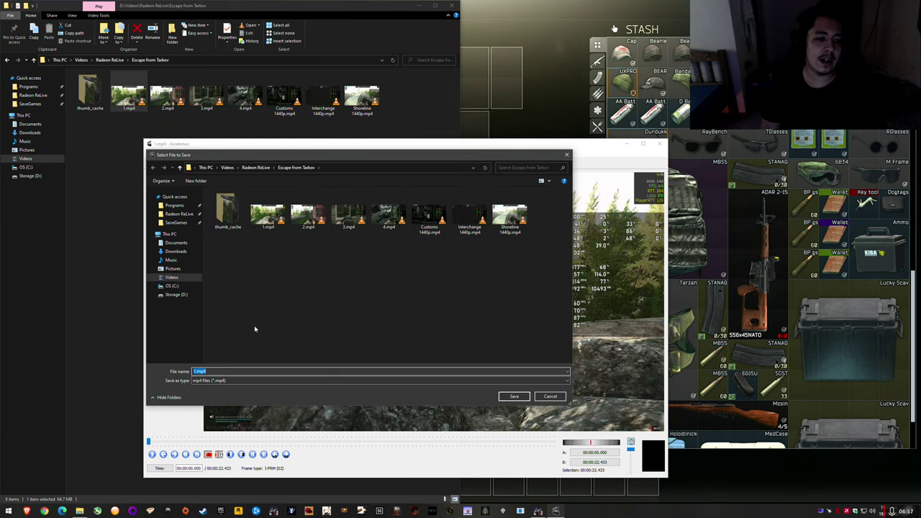
click(237, 370)
text(1_edit)
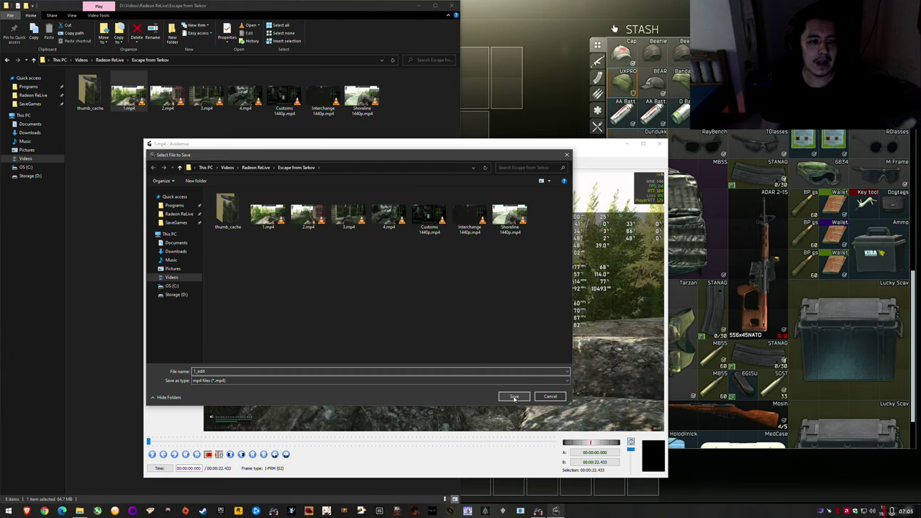
click(514, 397)
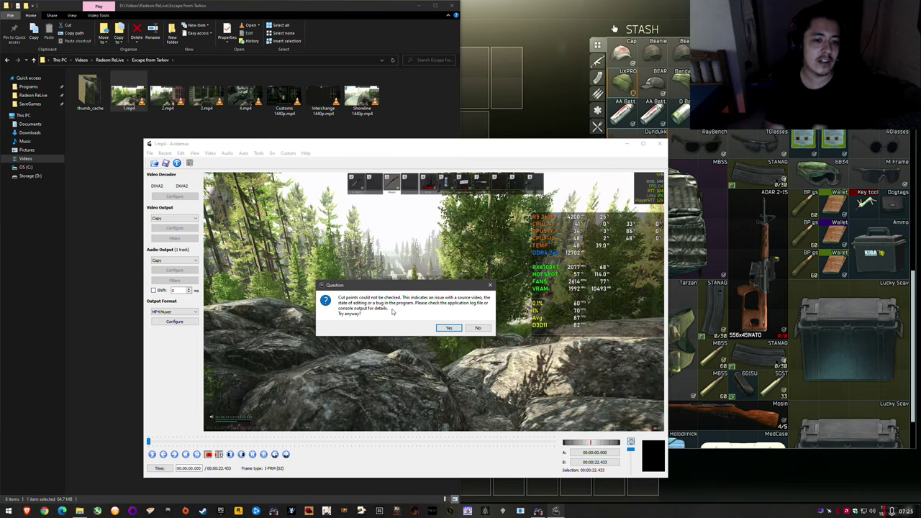
click(446, 329)
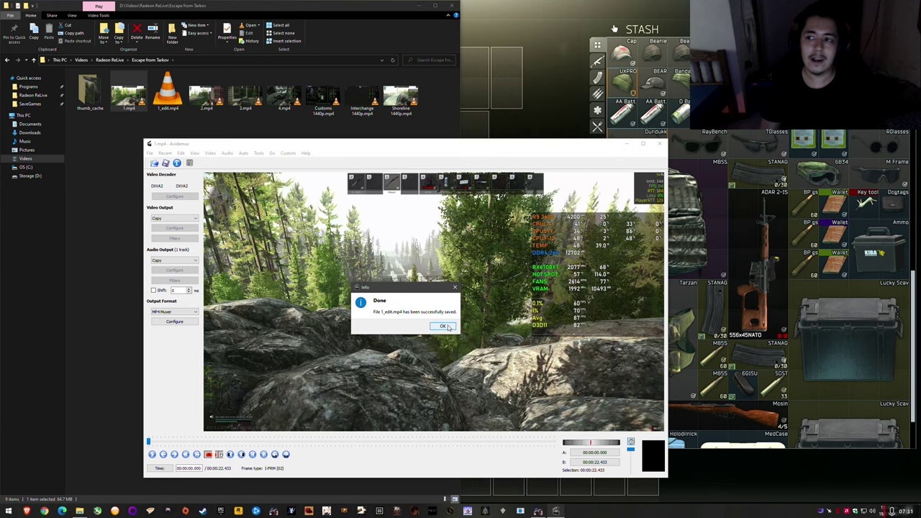
Dismiss the Done notice, close Avidemux, and play 1_edit.mp4 to verify the joined clips
click(445, 327)
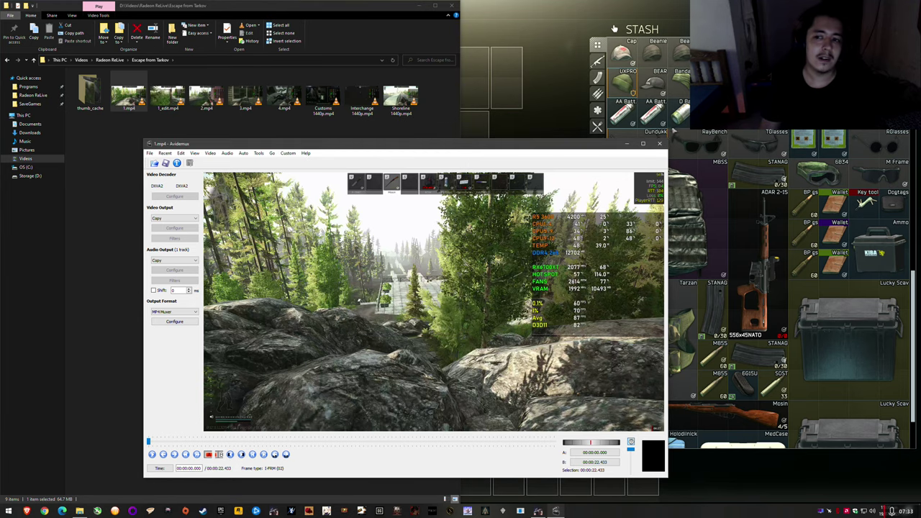
click(659, 144)
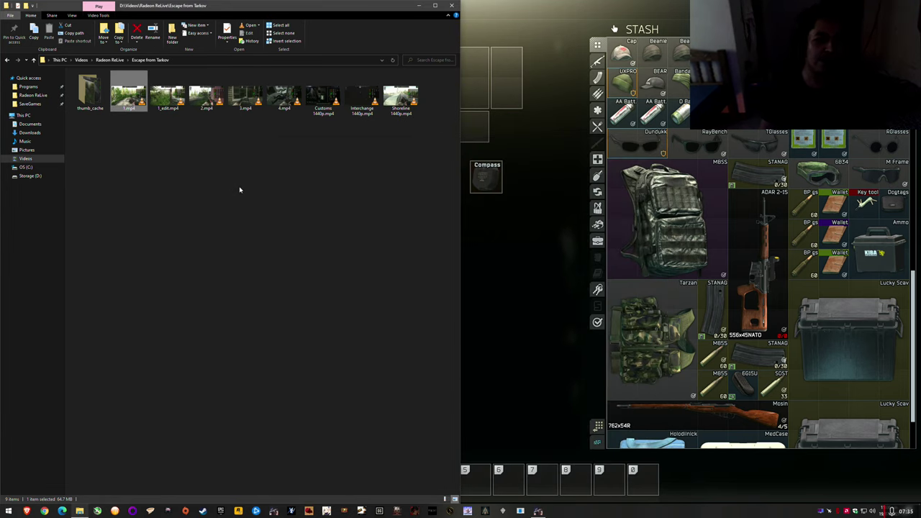
click(167, 94)
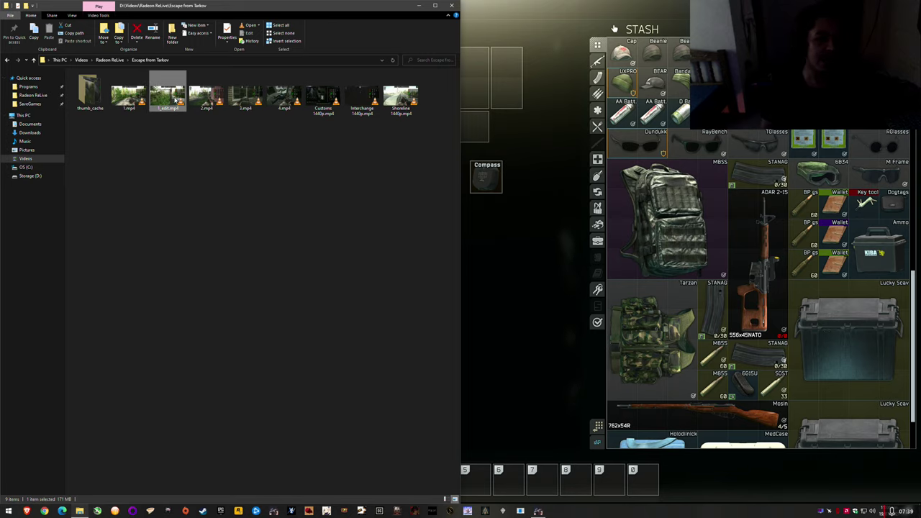
double_click(175, 100)
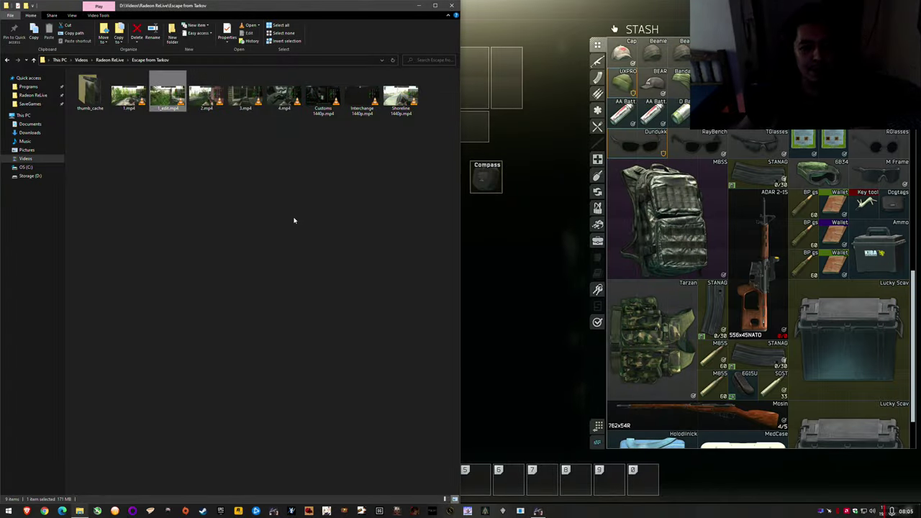
click(290, 215)
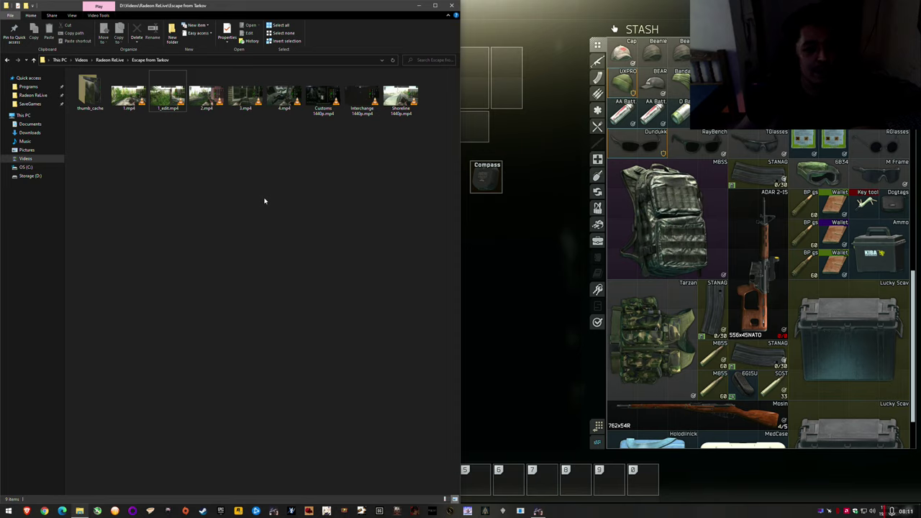
Open Shoreline 1440p.mp4 in Avidemux and set marker A at 00:05:08
right_click(408, 106)
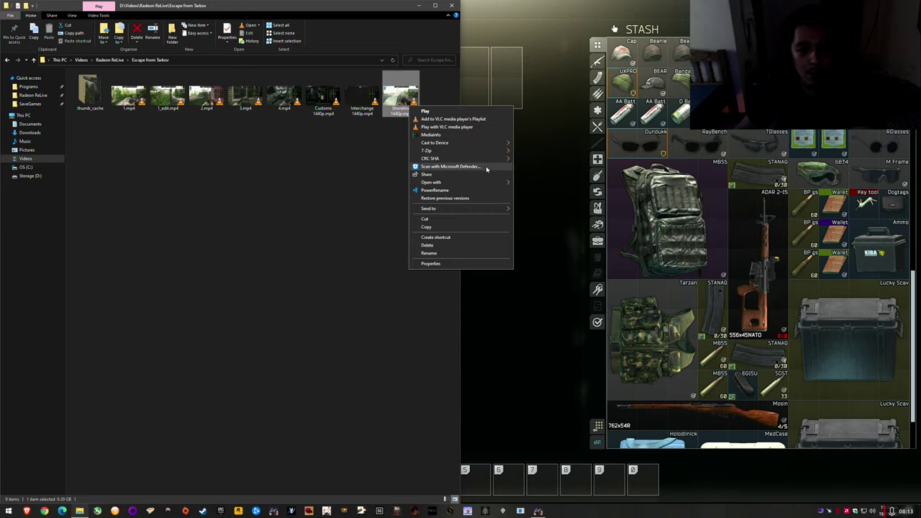
mouse_move(475, 184)
click(547, 184)
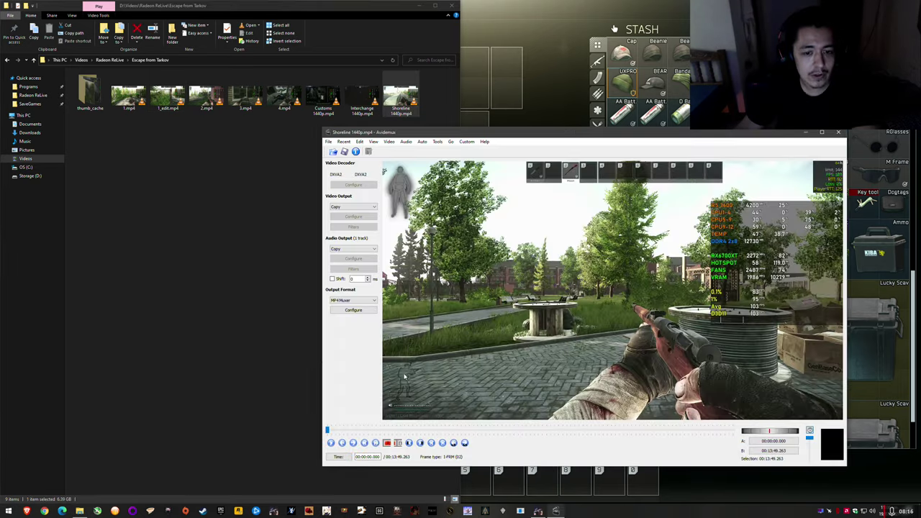
click(423, 430)
click(402, 430)
click(478, 430)
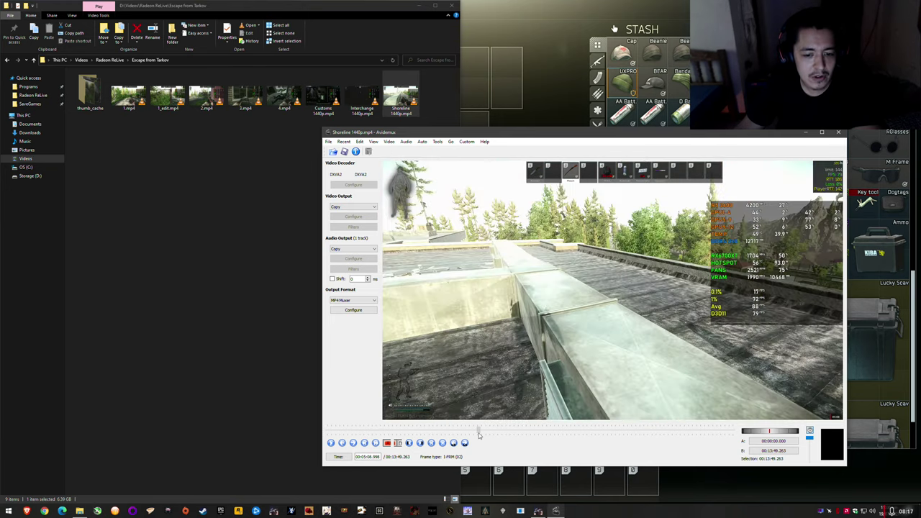
click(387, 443)
Search ahead through the video and set marker B at 00:12:38
drag(475, 430, 501, 431)
click(398, 442)
click(502, 430)
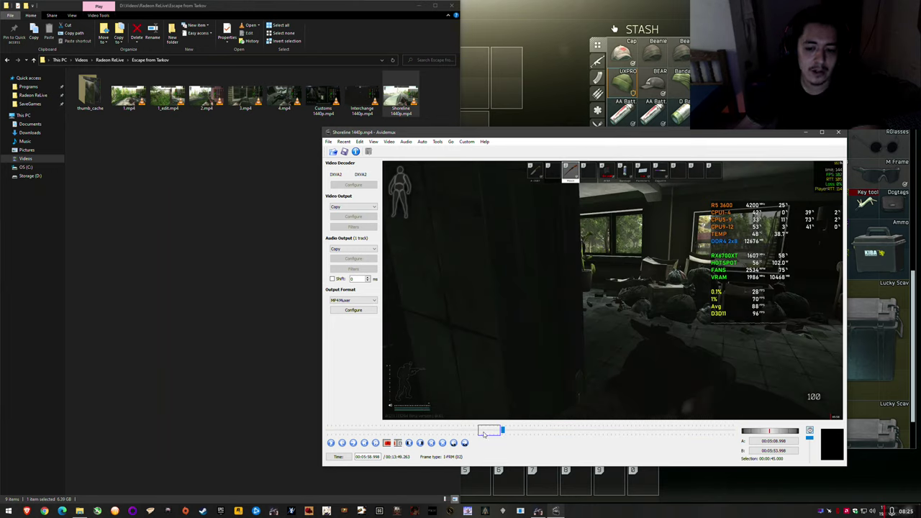
drag(508, 432, 568, 430)
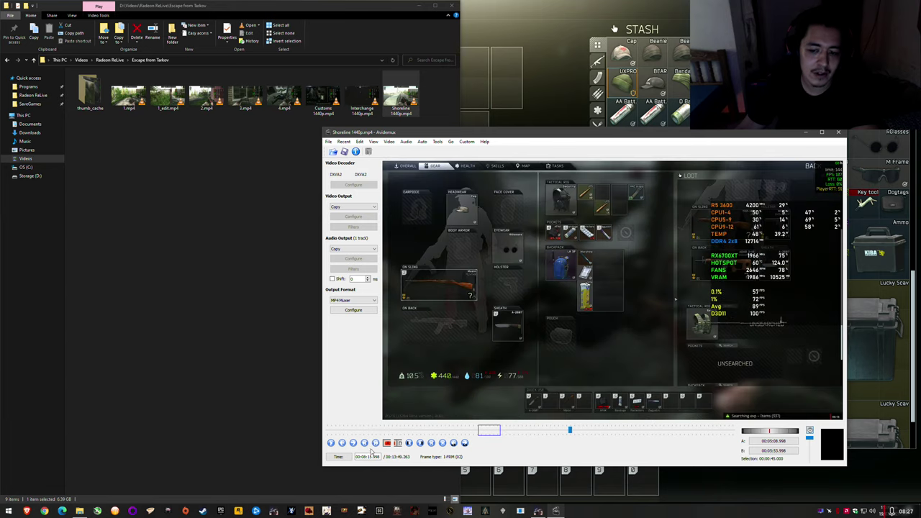
click(398, 443)
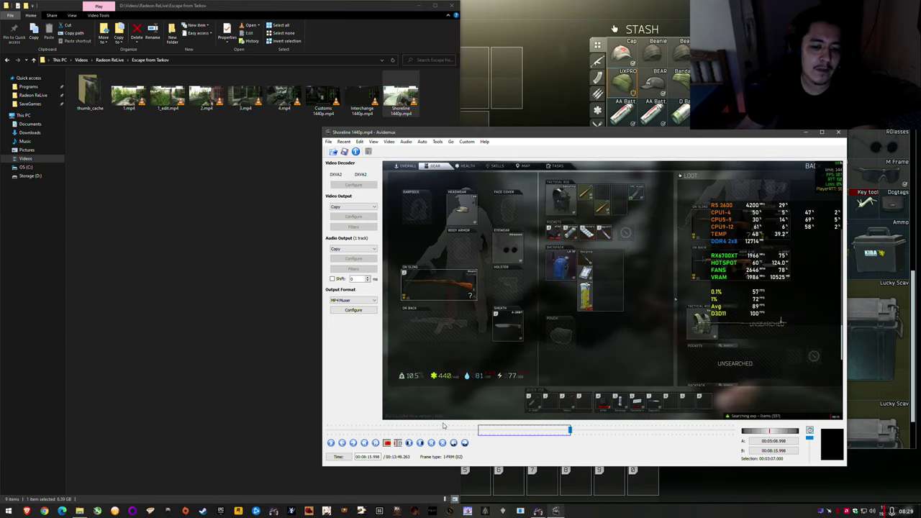
drag(477, 431, 696, 434)
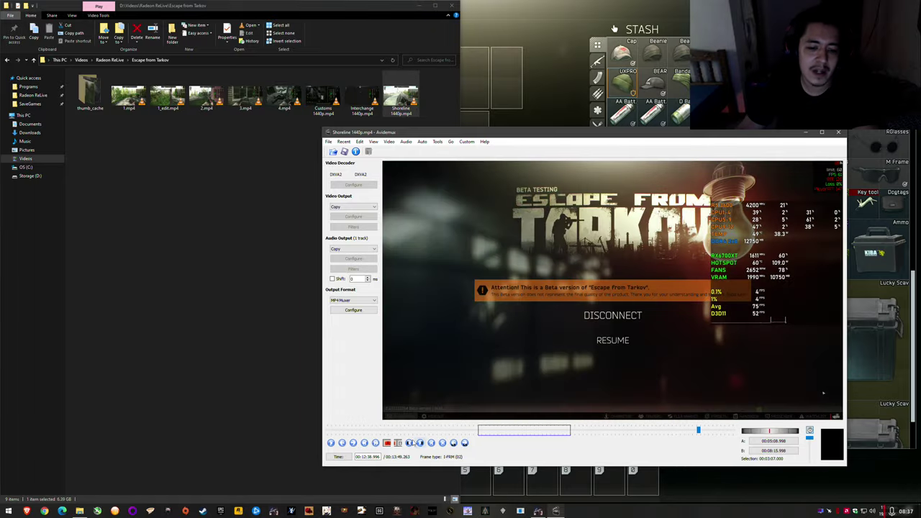
click(398, 442)
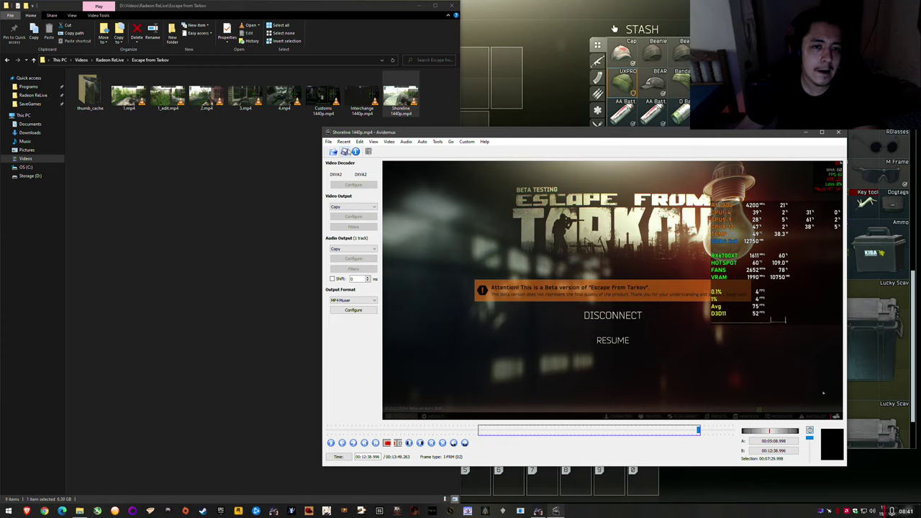
Save the marked Shoreline selection under the file name test1
click(344, 151)
text(test1)
key(Return)
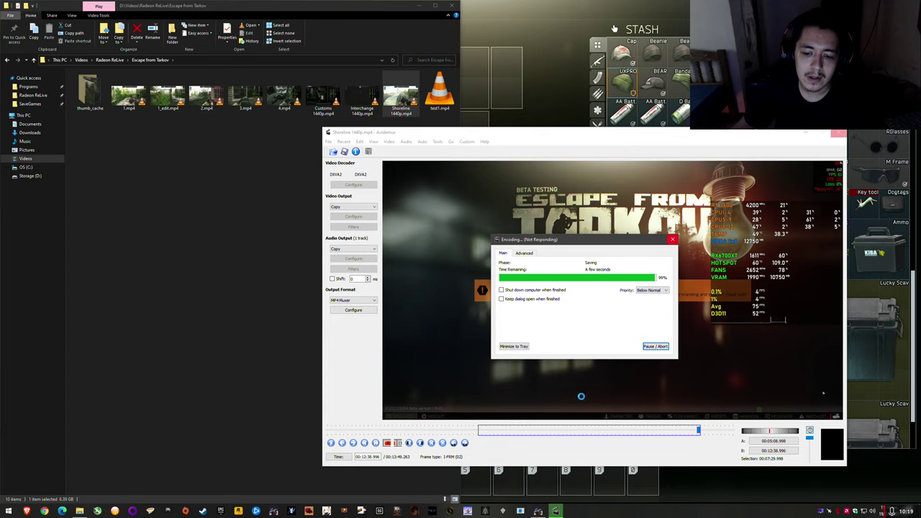
Return to Avidemux, dismiss the test1.mp4 save-complete notice, then switch back out
click(539, 510)
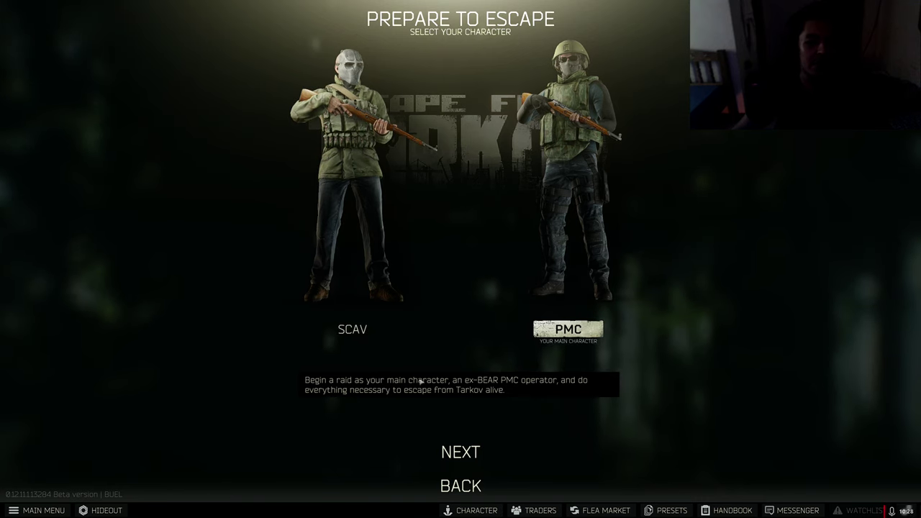
click(352, 329)
key(alt+Tab)
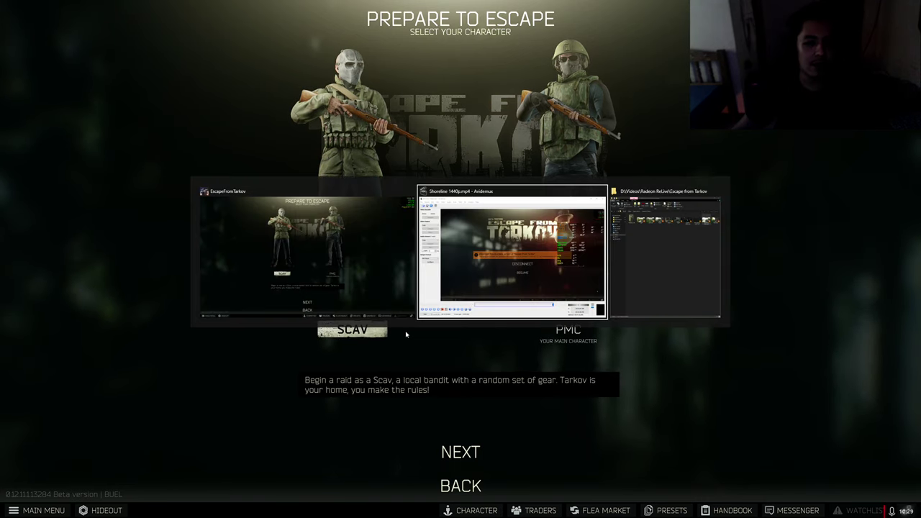
click(626, 315)
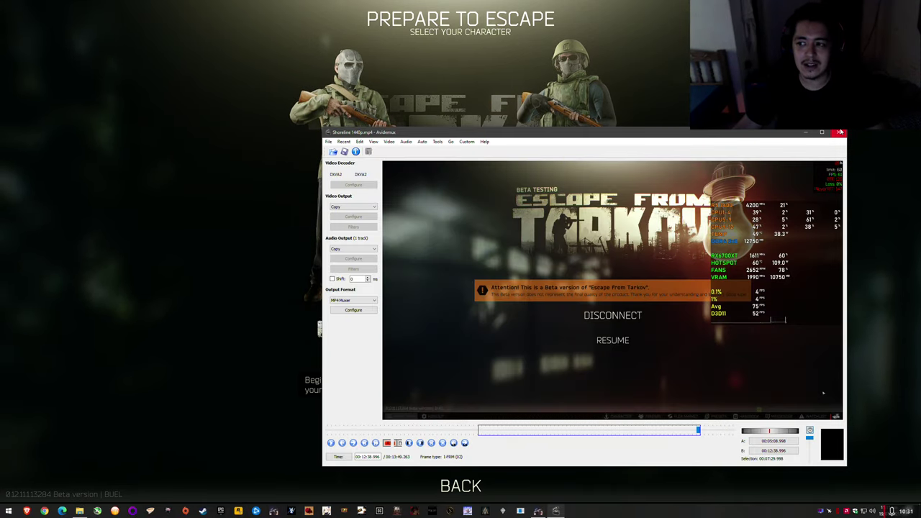
key(alt+Tab)
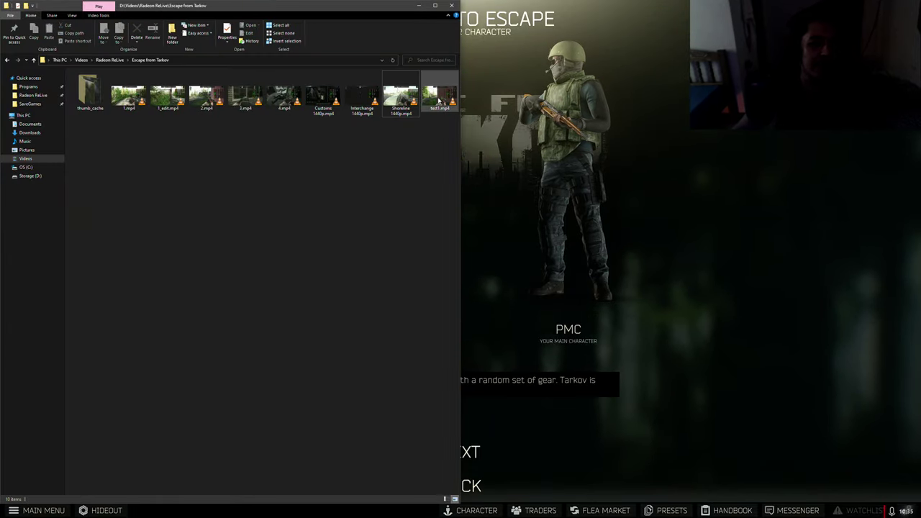
Play test1.mp4 in VLC, change its aspect ratio via Video > Aspect Ratio, then return to File Explorer
click(439, 94)
double_click(439, 94)
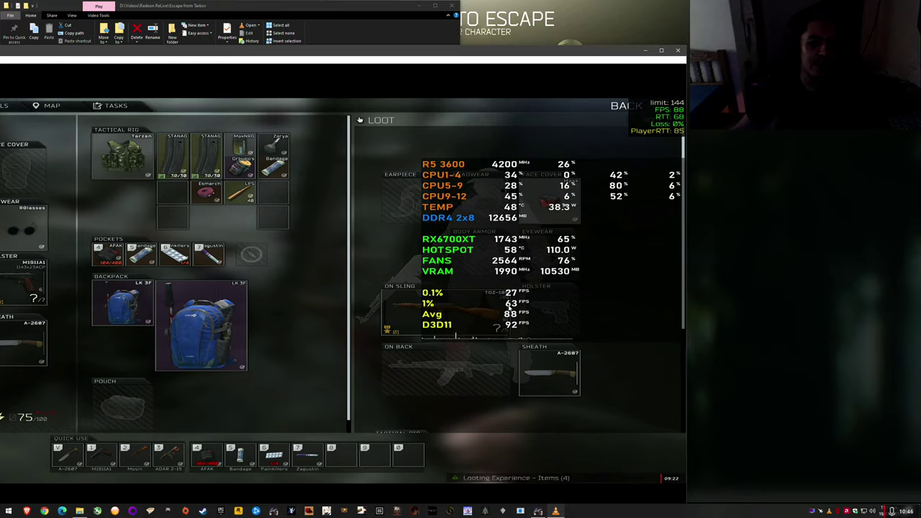
right_click(386, 181)
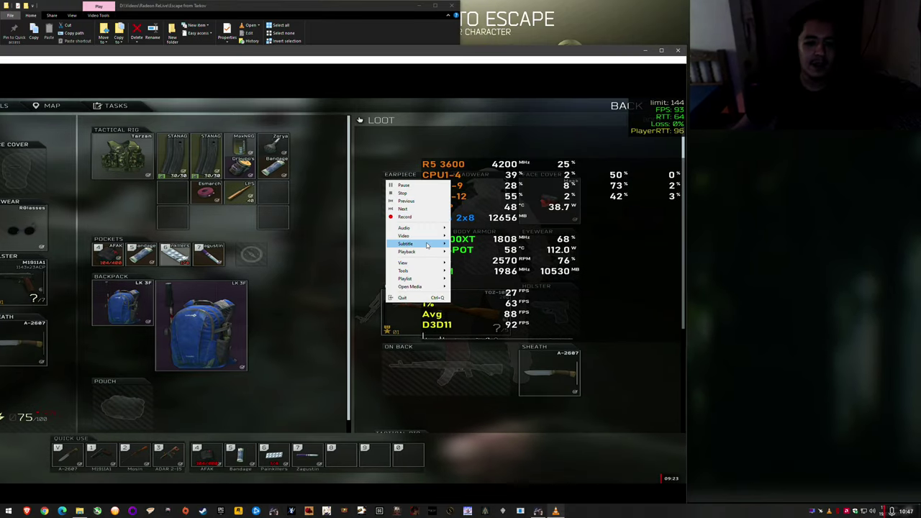
mouse_move(448, 236)
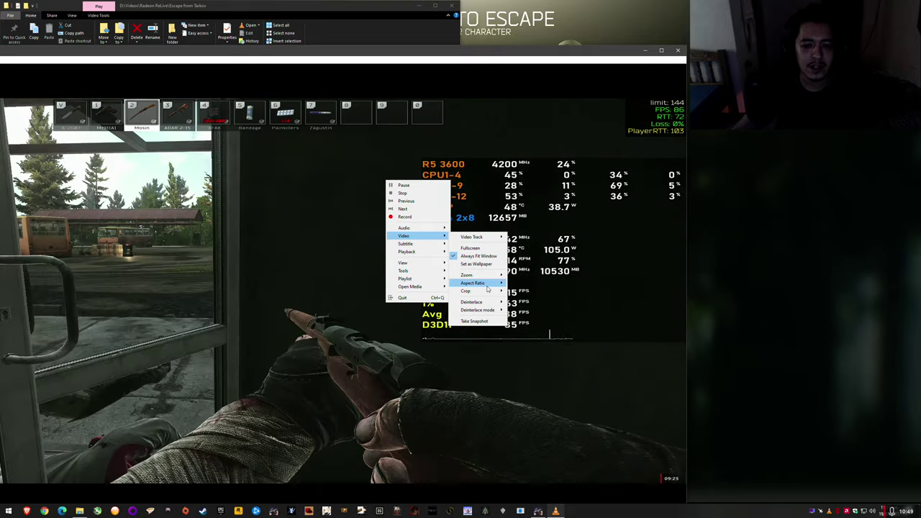
mouse_move(473, 283)
click(527, 288)
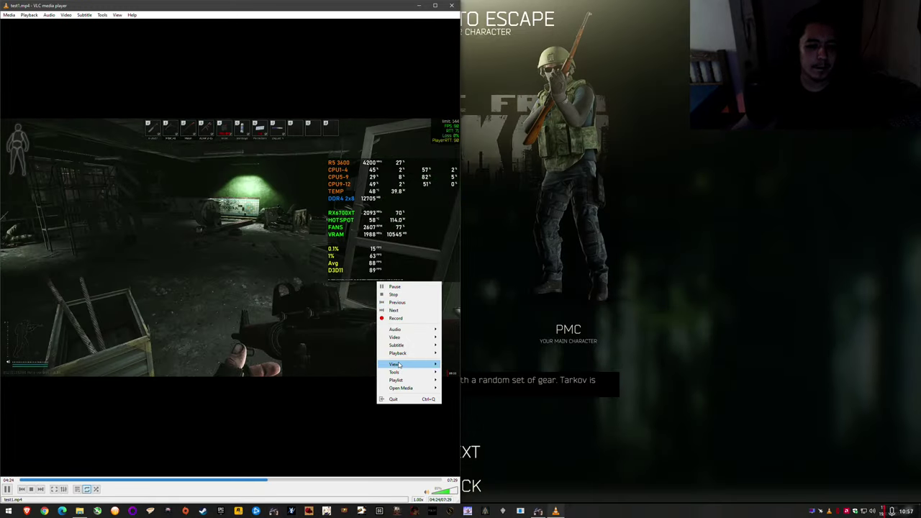
key(Escape)
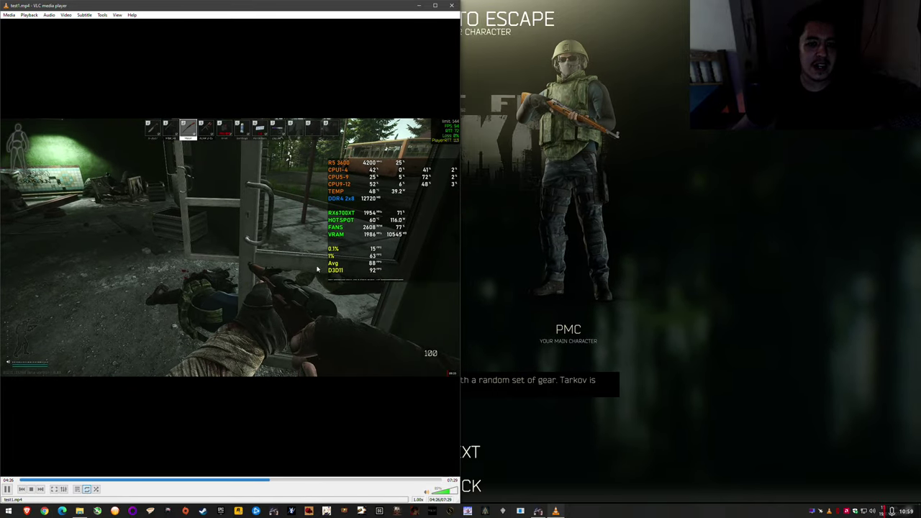
key(alt+Tab)
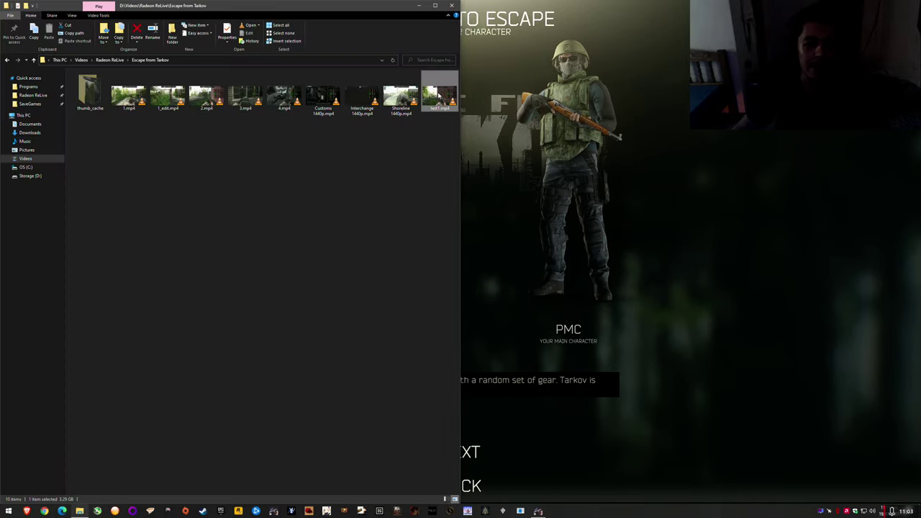
Open the Properties Details tab for Shoreline 1440p.mp4 and for test1.mp4
right_click(438, 94)
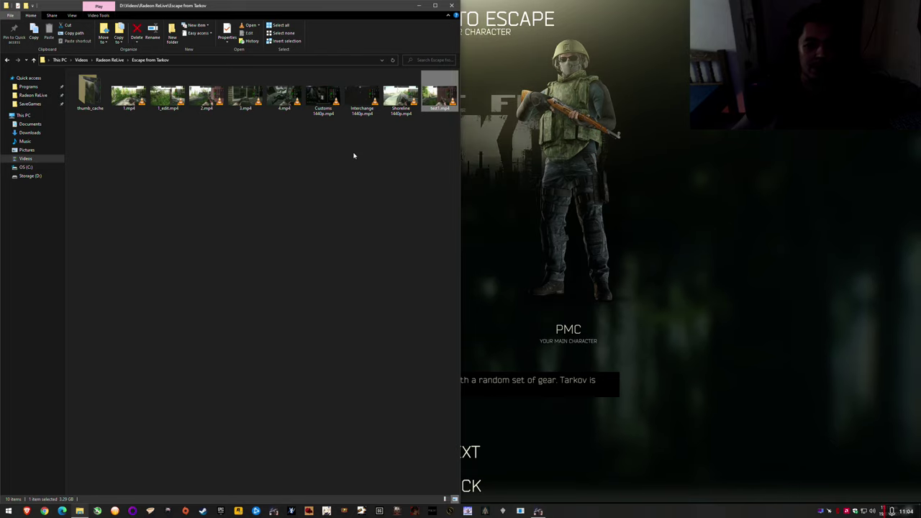
click(401, 94)
right_click(398, 105)
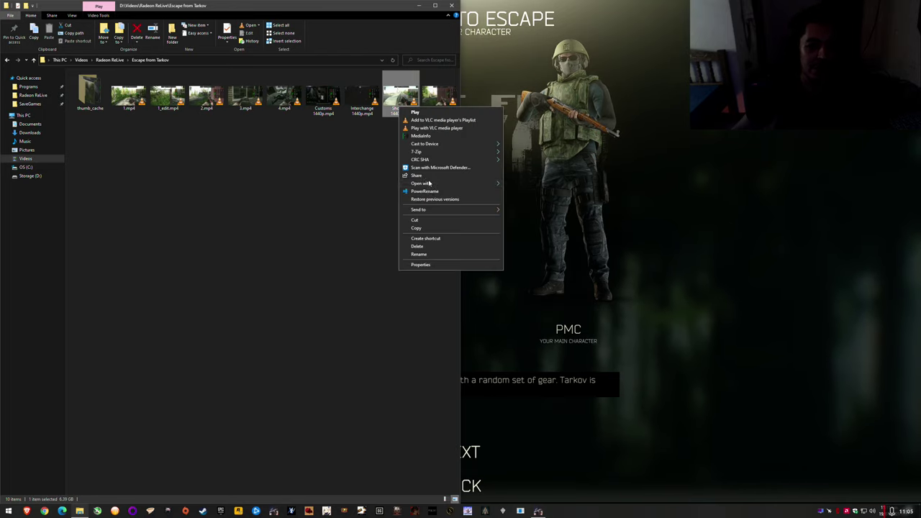
click(420, 265)
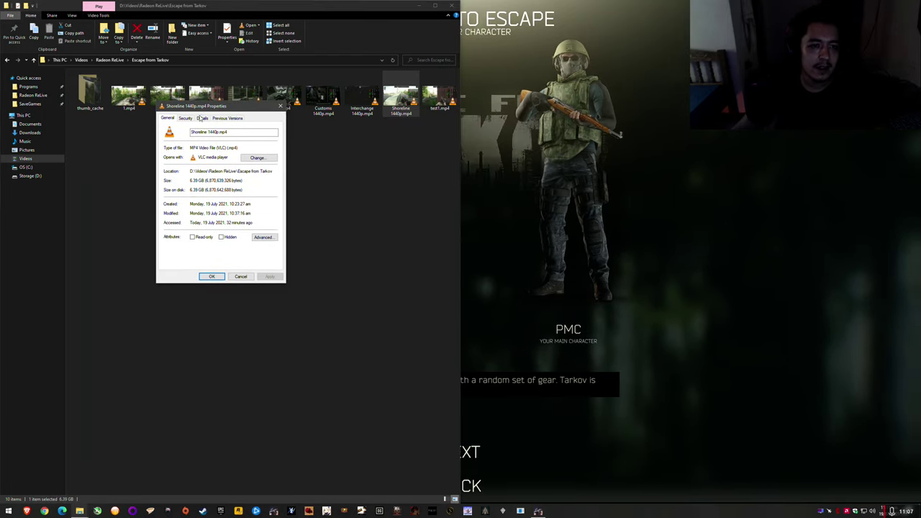
click(203, 118)
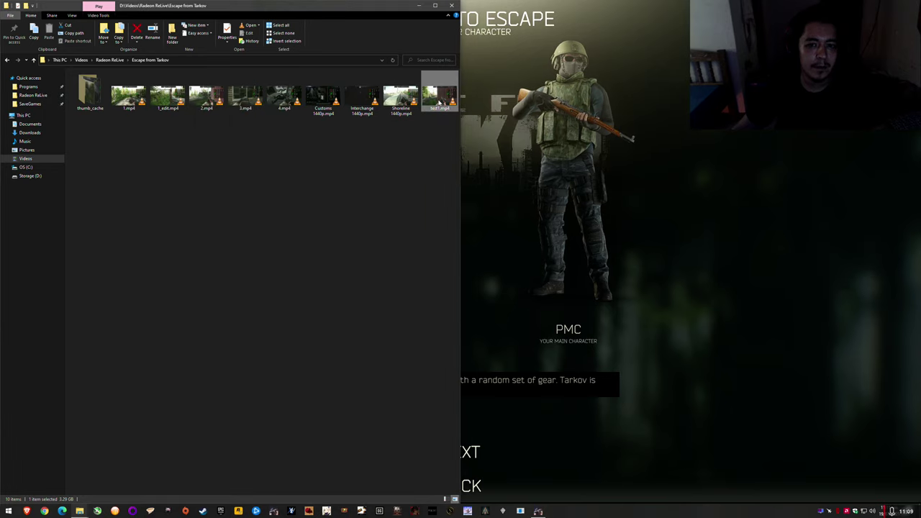
right_click(439, 101)
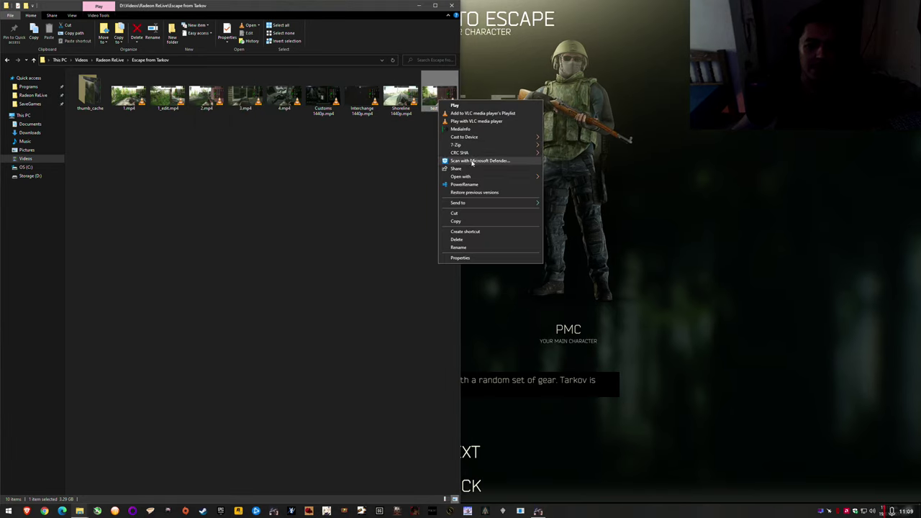
click(459, 258)
click(488, 117)
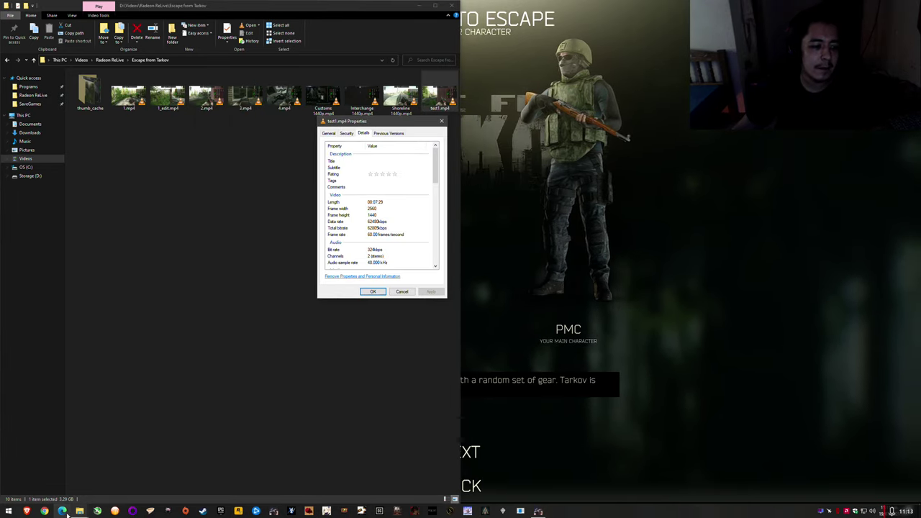
Place the two details windows side by side and compare bitrate, data rate and audio details
click(79, 511)
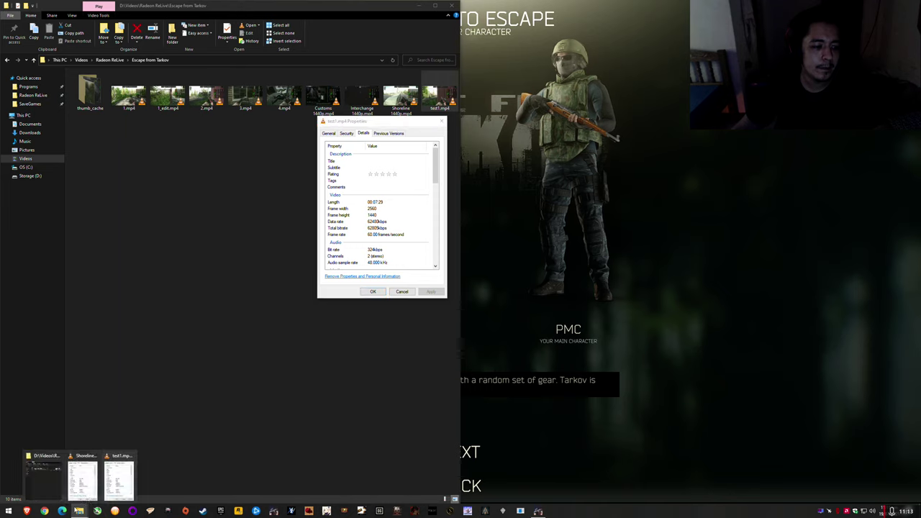
click(93, 480)
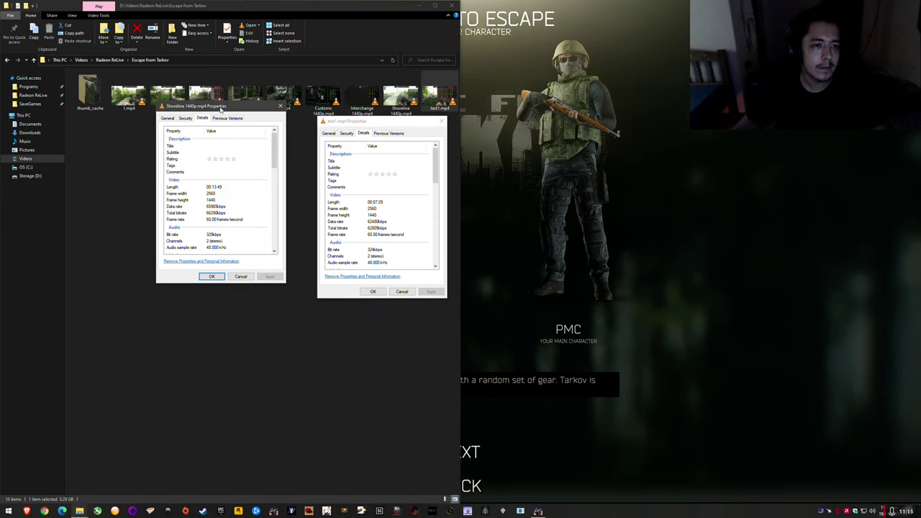
drag(221, 108, 249, 119)
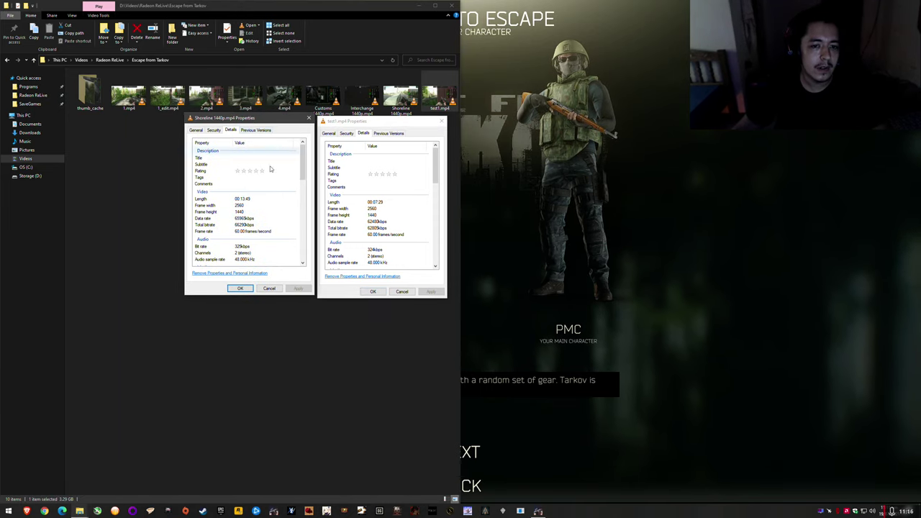
click(242, 225)
click(377, 222)
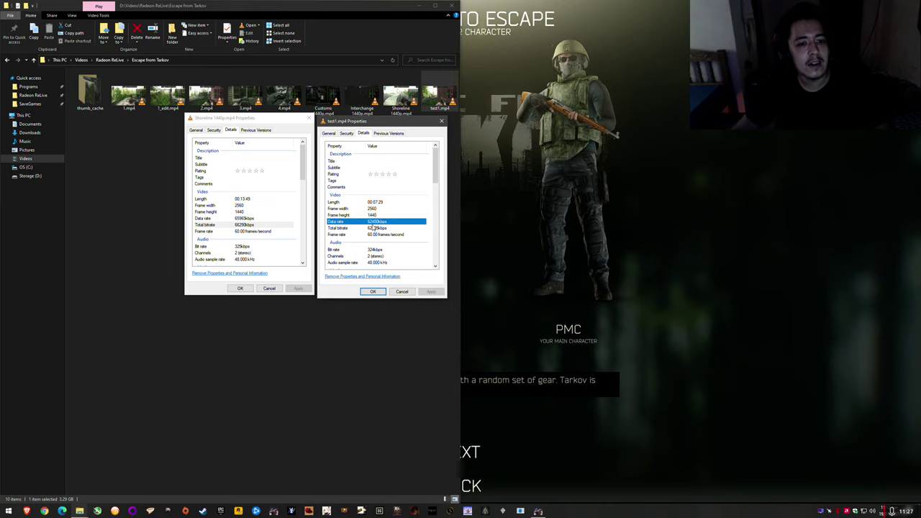
click(376, 228)
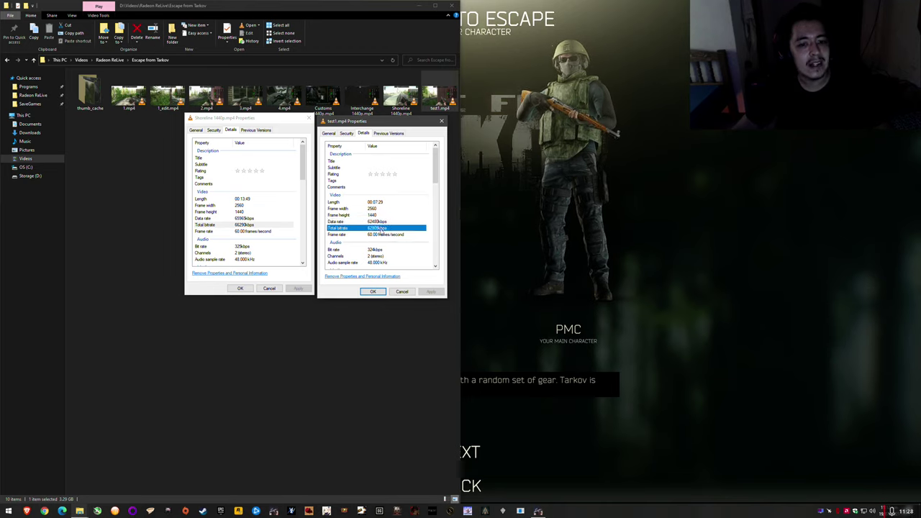
click(270, 248)
click(263, 260)
click(273, 253)
Close both Properties windows and play test1.mp4 in VLC, browsing its right-click playback menu
click(310, 118)
click(441, 121)
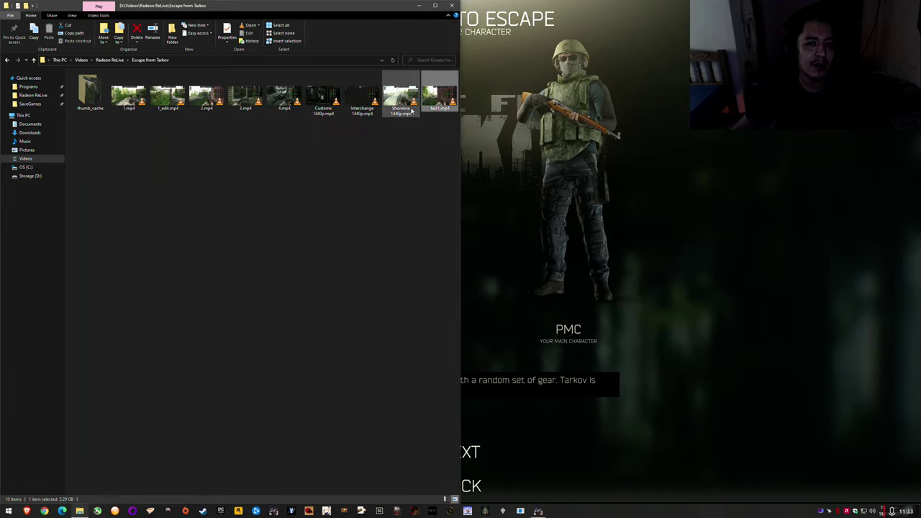
double_click(401, 102)
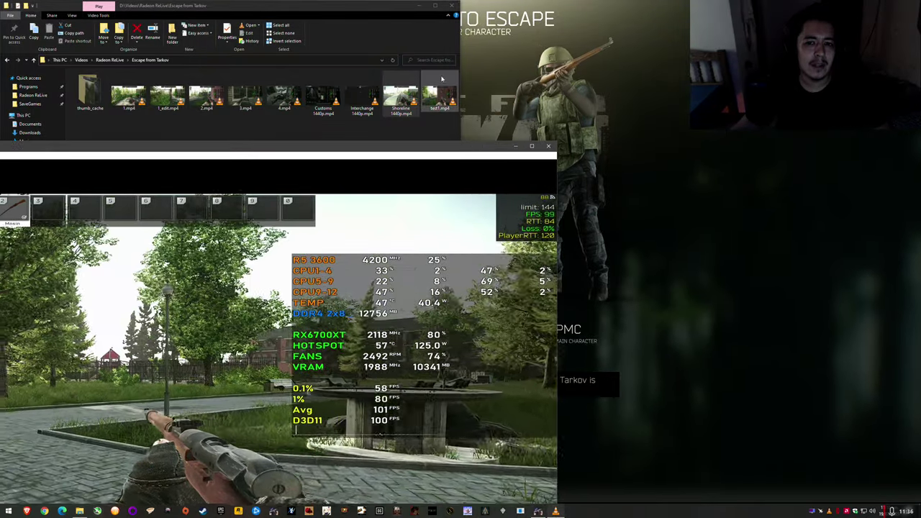
double_click(439, 97)
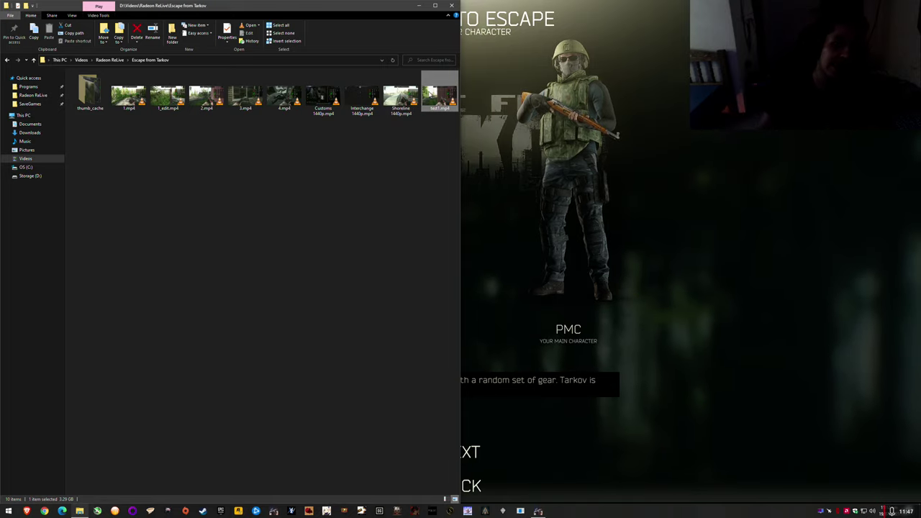
double_click(435, 95)
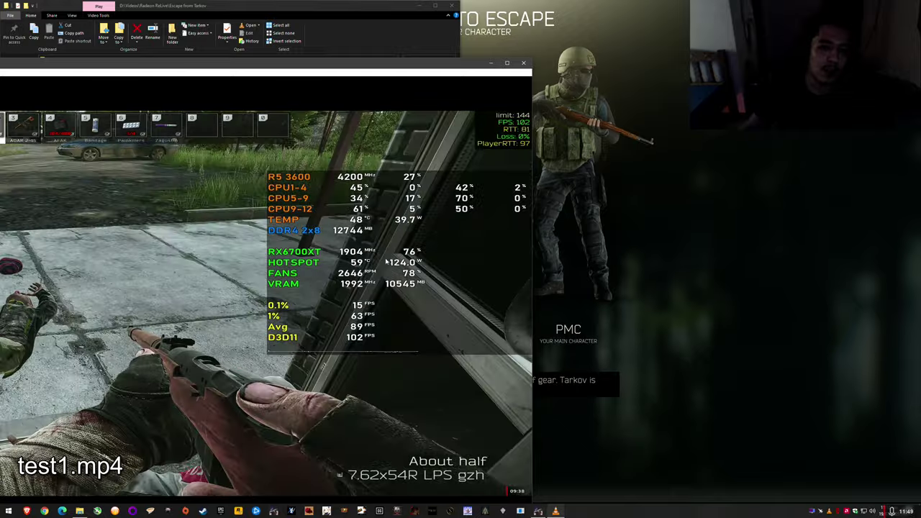
right_click(264, 207)
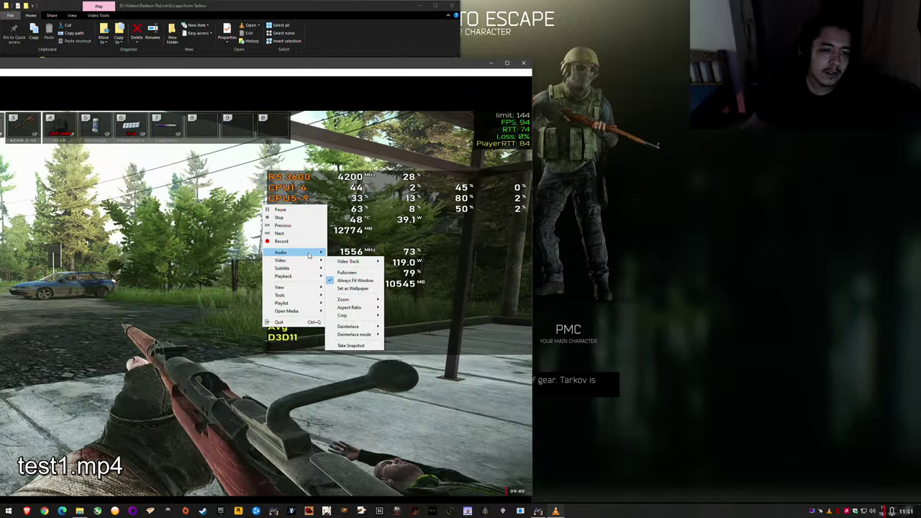
mouse_move(366, 311)
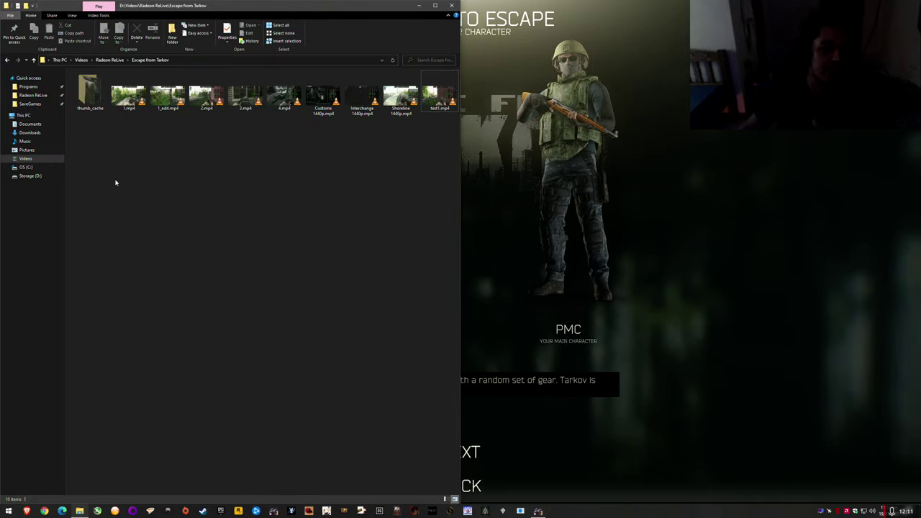
Delete the clips 1.mp4 through 4.mp4
click(128, 97)
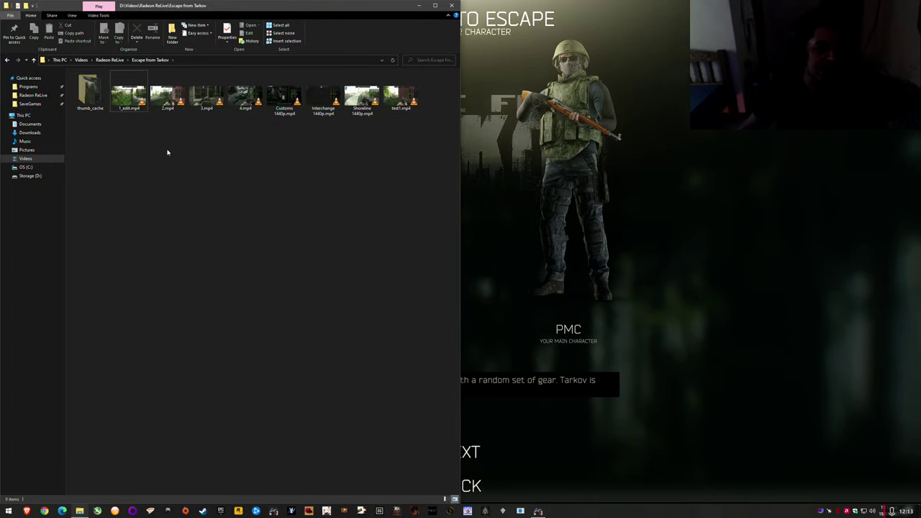
drag(166, 137, 215, 79)
key(Delete)
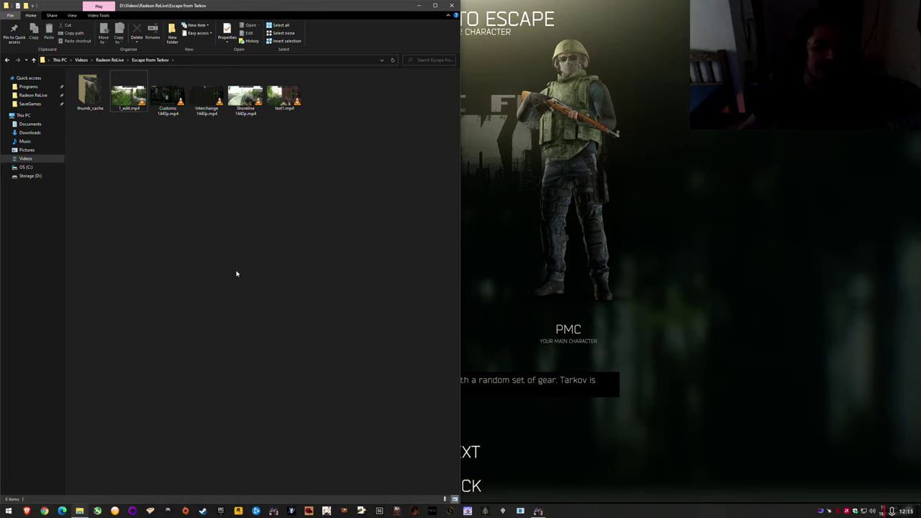
Delete test1.mp4 and bring up the context menu for Interchange 1440p.mp4
click(246, 94)
click(284, 96)
key(Delete)
click(209, 104)
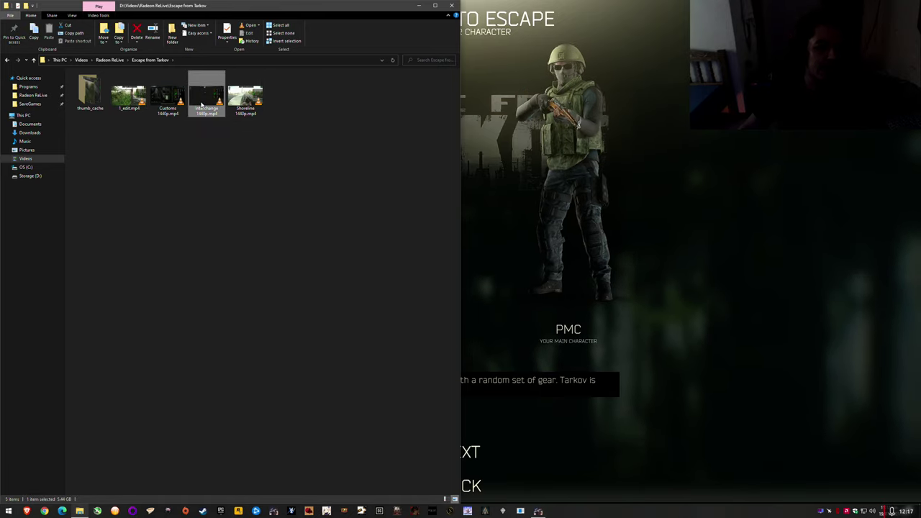
right_click(202, 103)
Open Interchange 1440p.mp4 in Avidemux and save 00:01:59.999–00:02:11.999 as 1.mp4
mouse_move(232, 180)
click(327, 179)
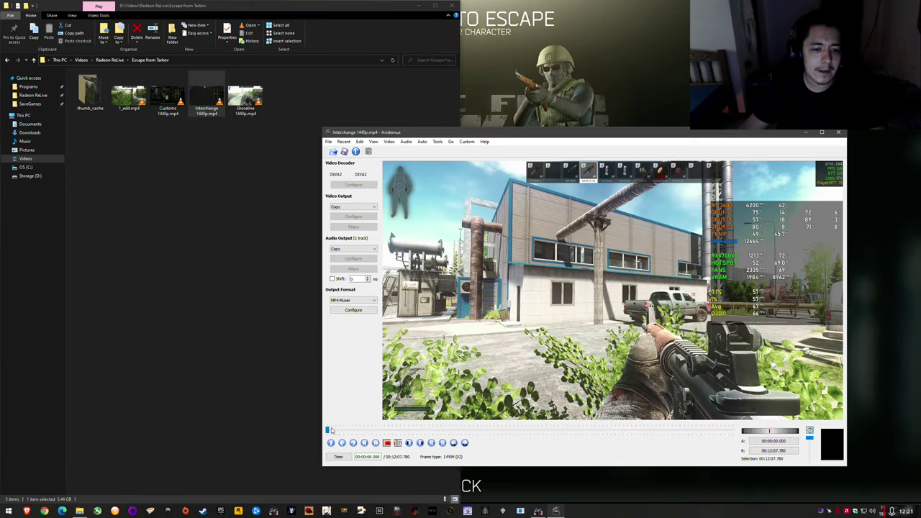
drag(331, 431, 395, 430)
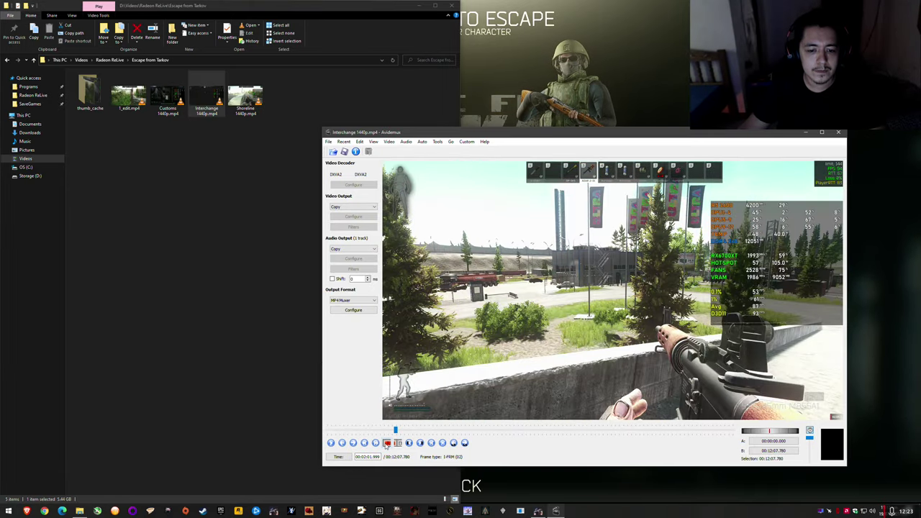
click(331, 442)
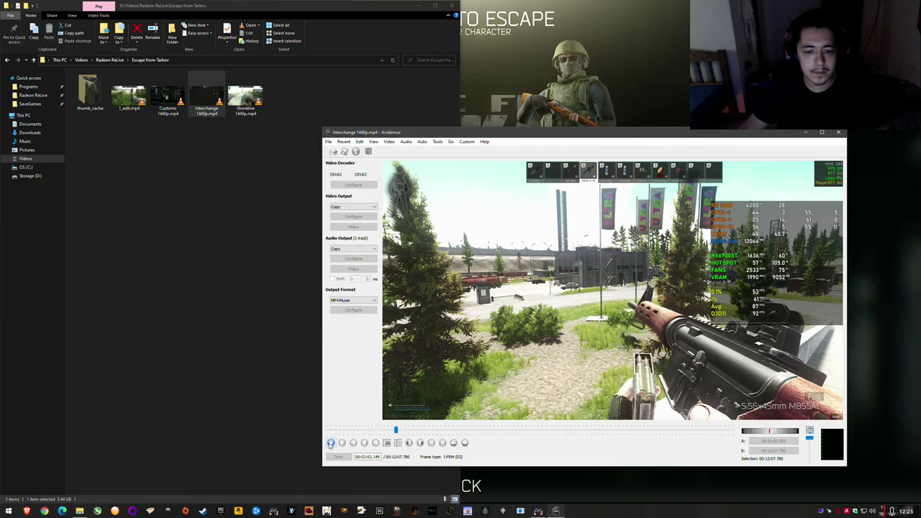
click(331, 442)
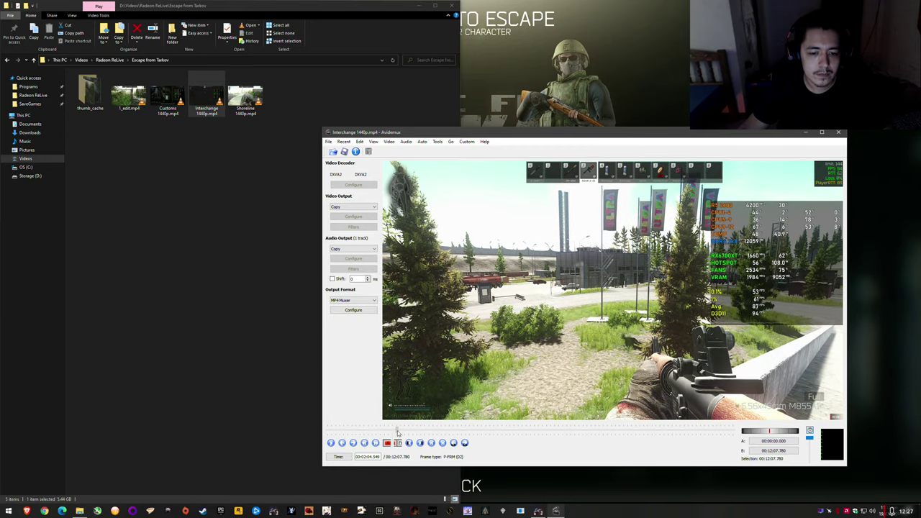
click(388, 443)
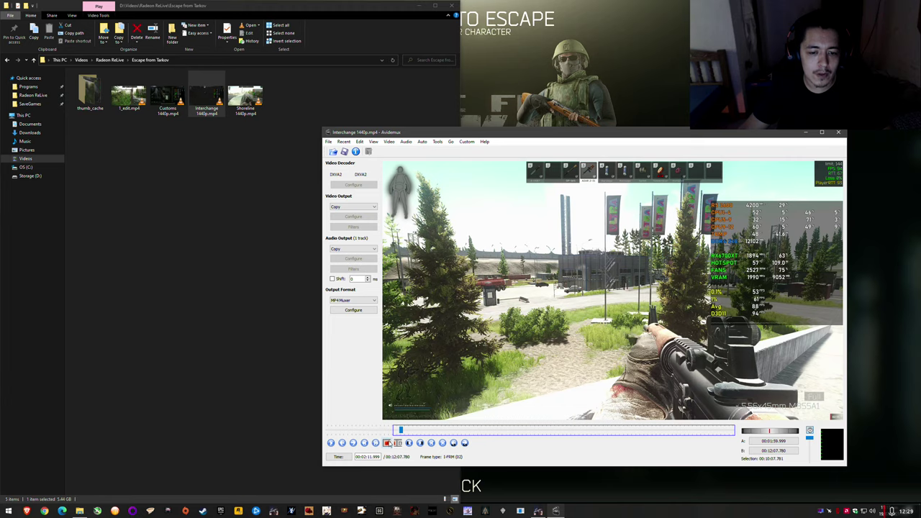
click(397, 443)
click(344, 152)
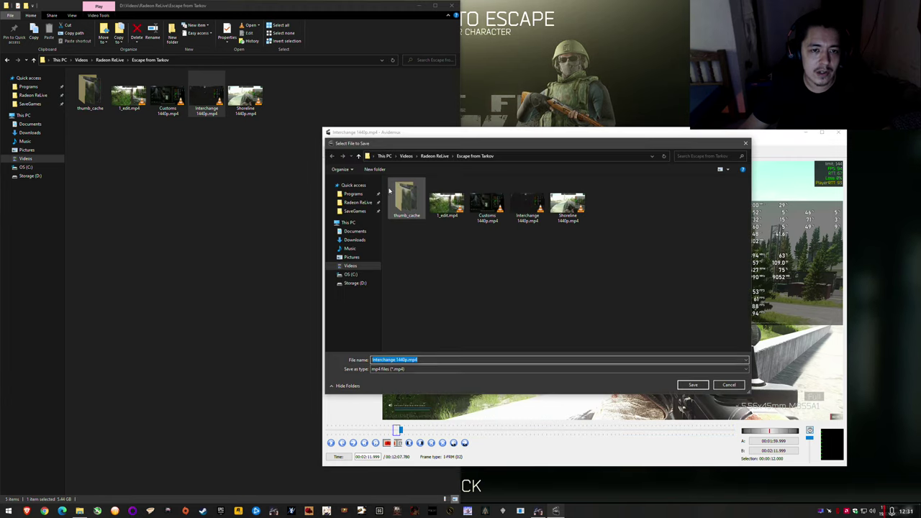
text(1)
click(692, 385)
click(617, 314)
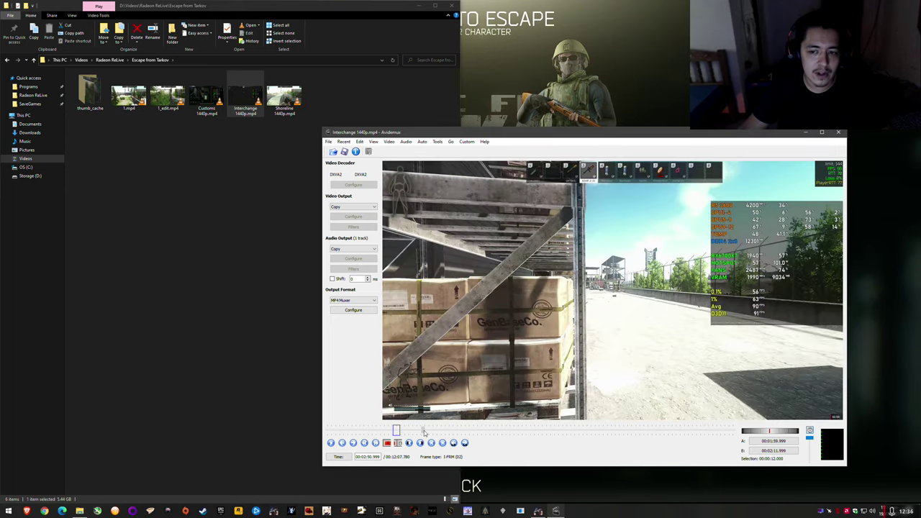
Mark 00:02:53.999–00:02:58.999 and save that section as 2.mp4
click(421, 444)
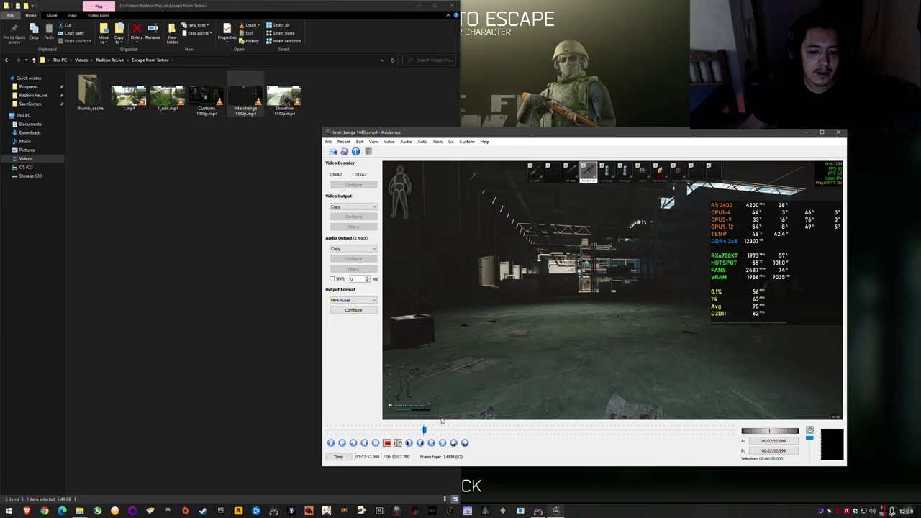
drag(425, 430, 426, 431)
click(407, 443)
click(344, 151)
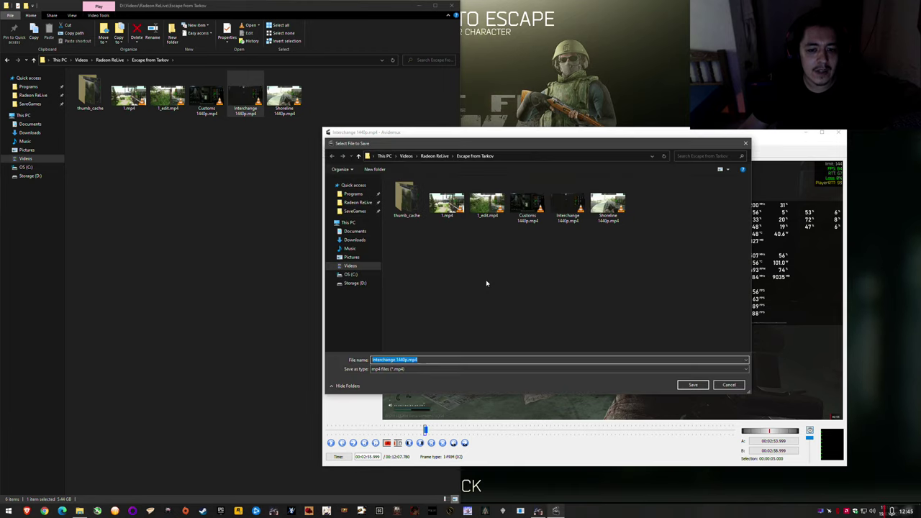
click(694, 386)
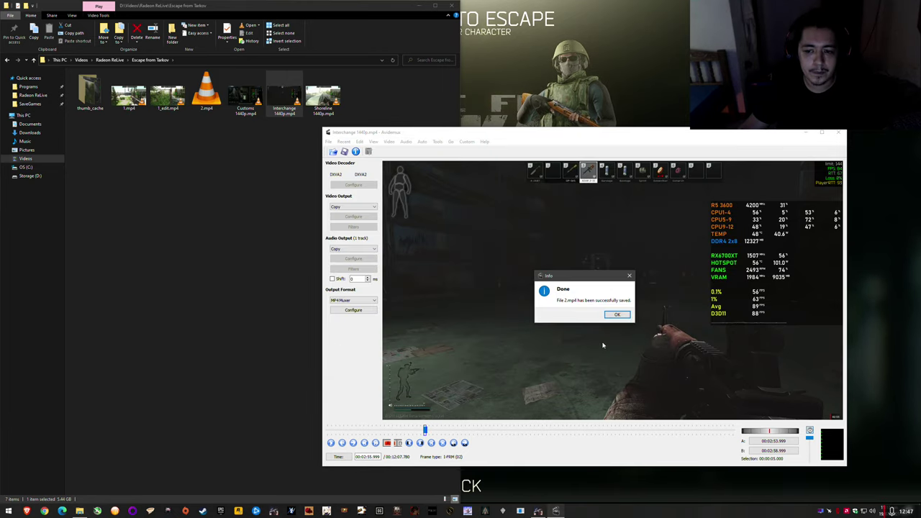
Mark a six-second section near 05:25 and save it as 3.mp4
click(618, 317)
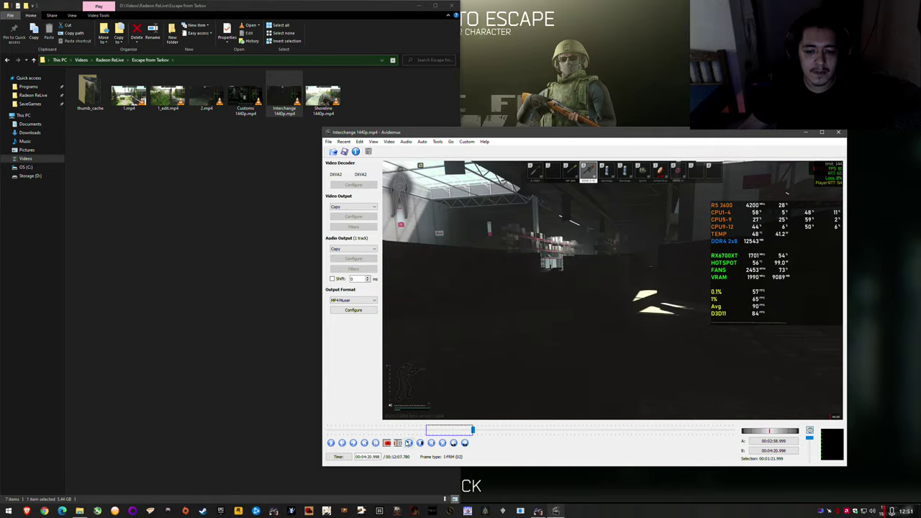
click(331, 443)
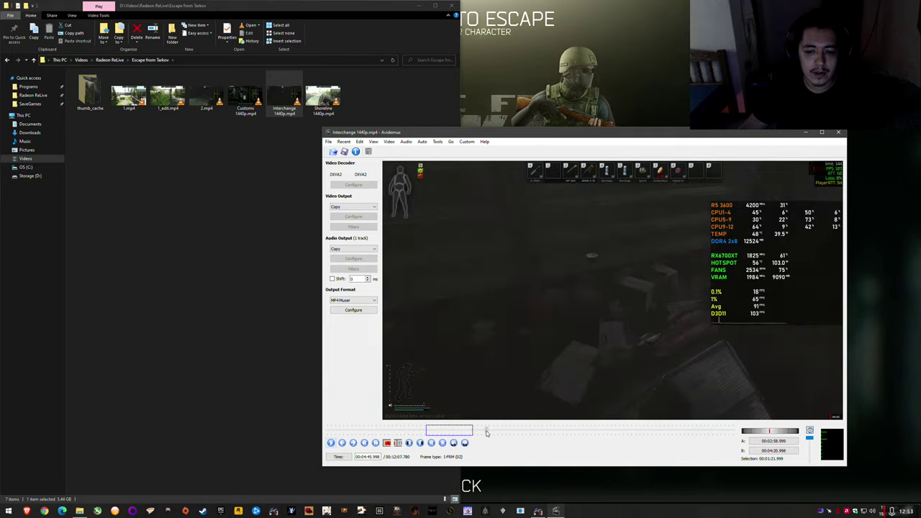
click(502, 431)
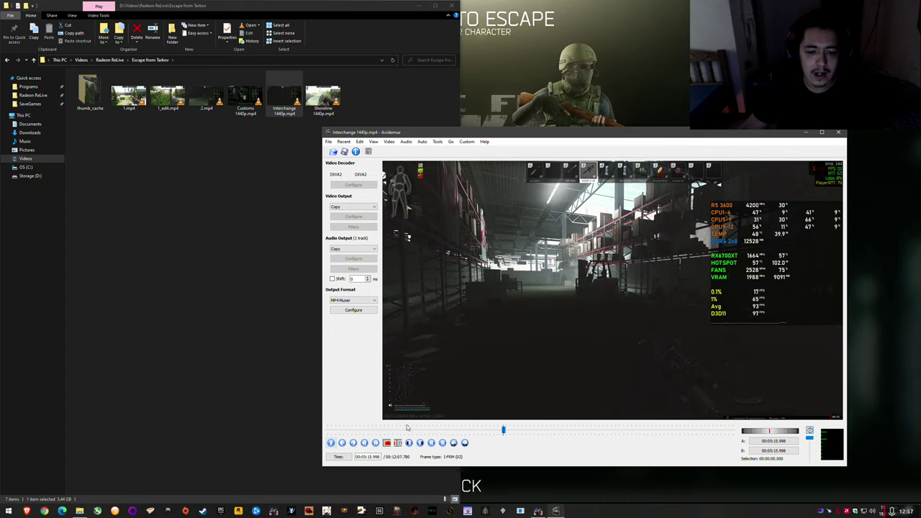
mouse_move(504, 430)
mouse_down()
mouse_move(437, 432)
mouse_move(493, 432)
mouse_up()
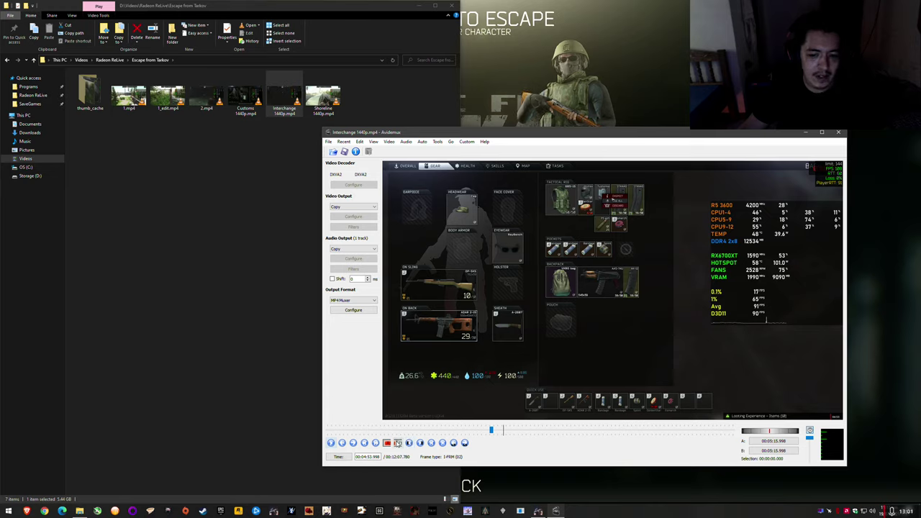
drag(492, 431, 508, 430)
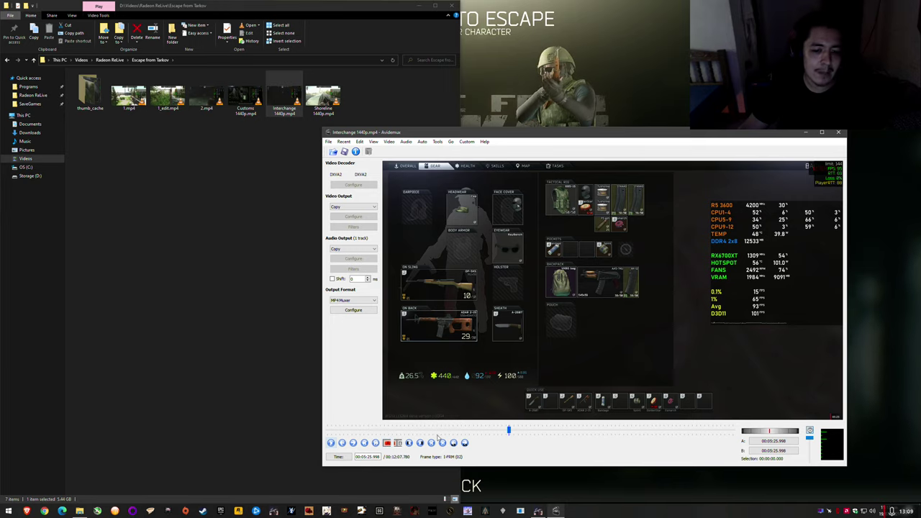
drag(508, 430, 513, 430)
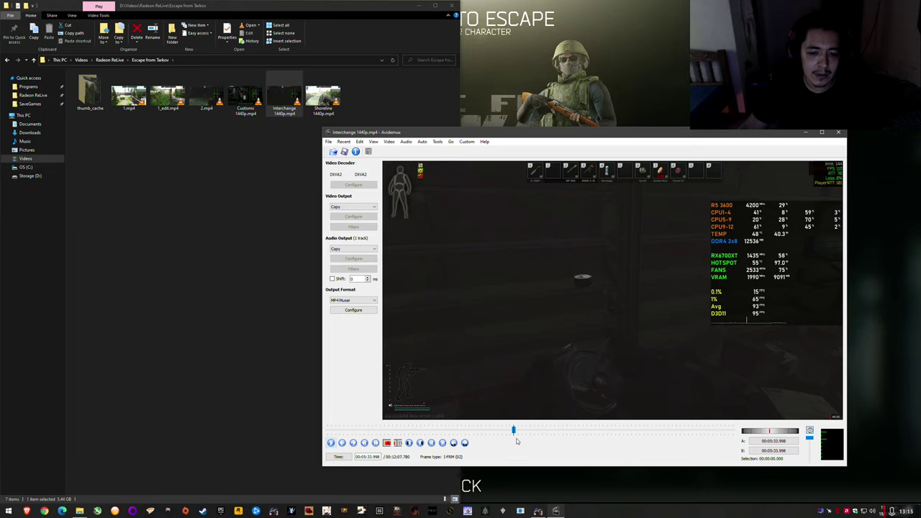
drag(513, 430, 518, 430)
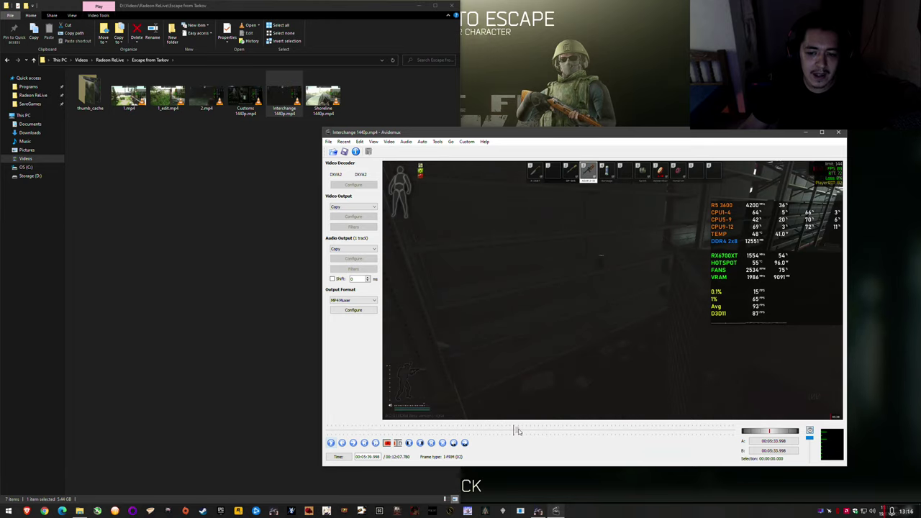
click(398, 443)
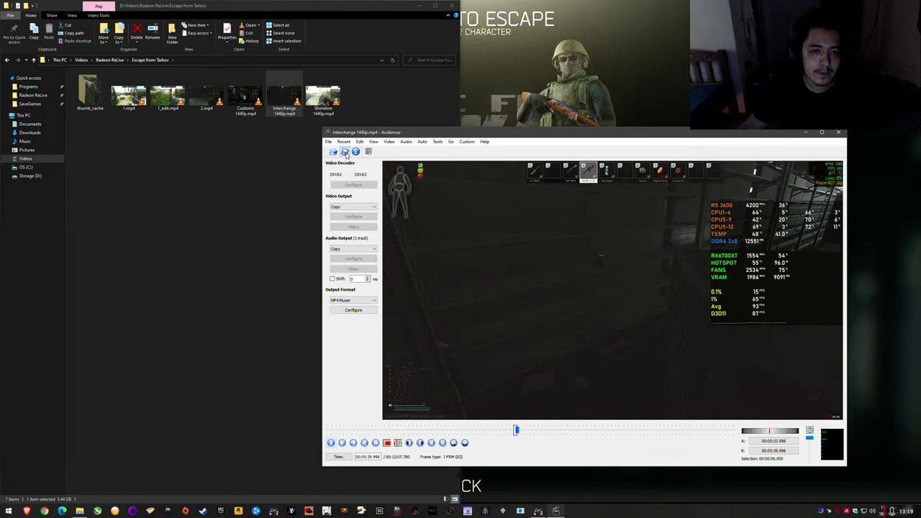
click(344, 152)
text(3)
click(699, 384)
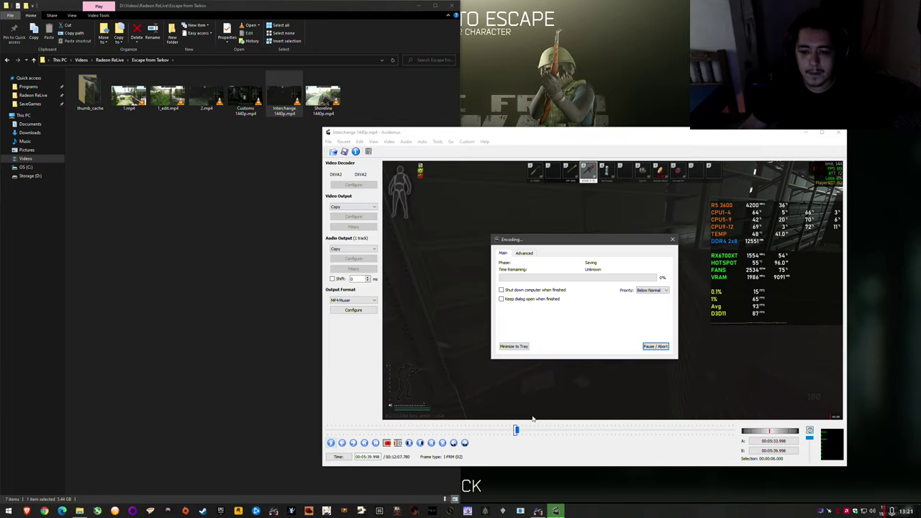
click(620, 317)
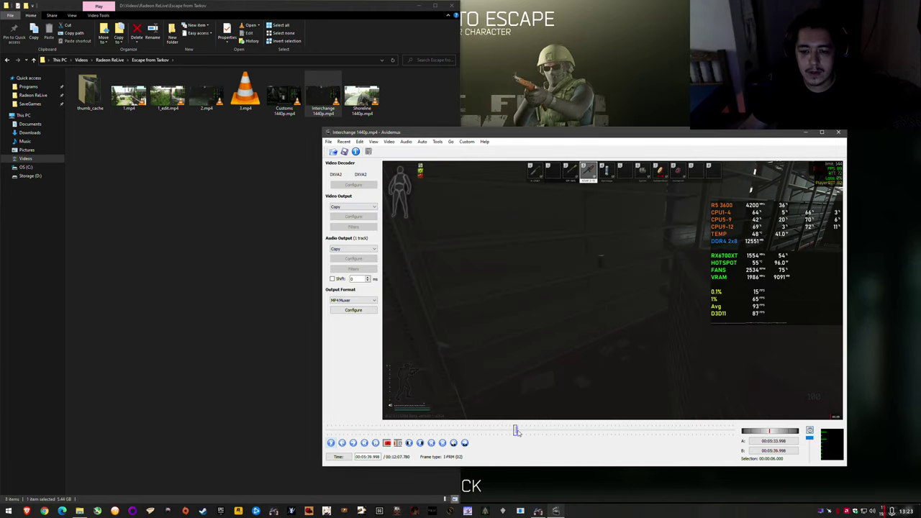
Mark an 8-second section around 07:09.998 and save it as 4.mp4
drag(516, 430, 563, 431)
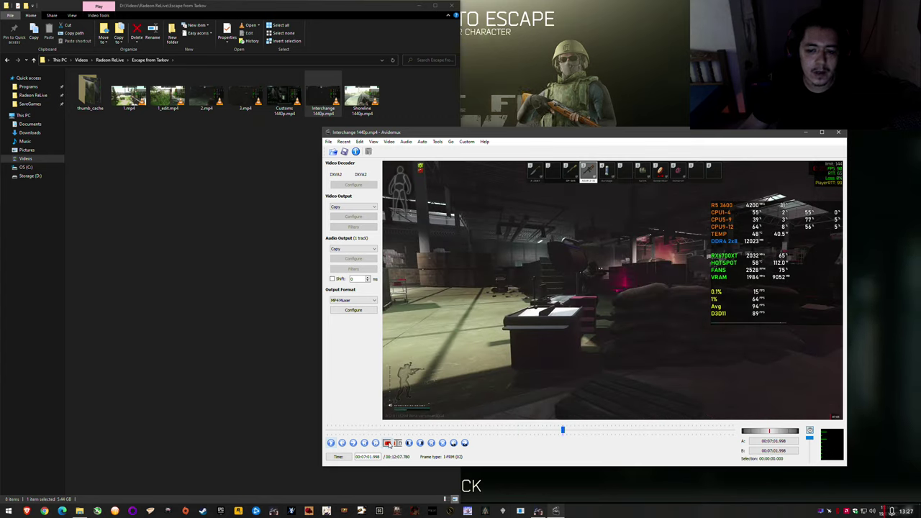
click(388, 443)
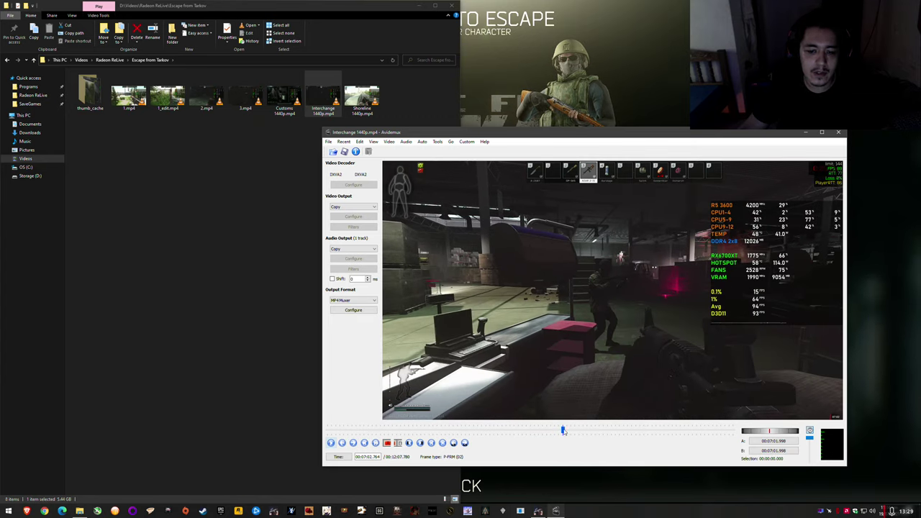
click(566, 430)
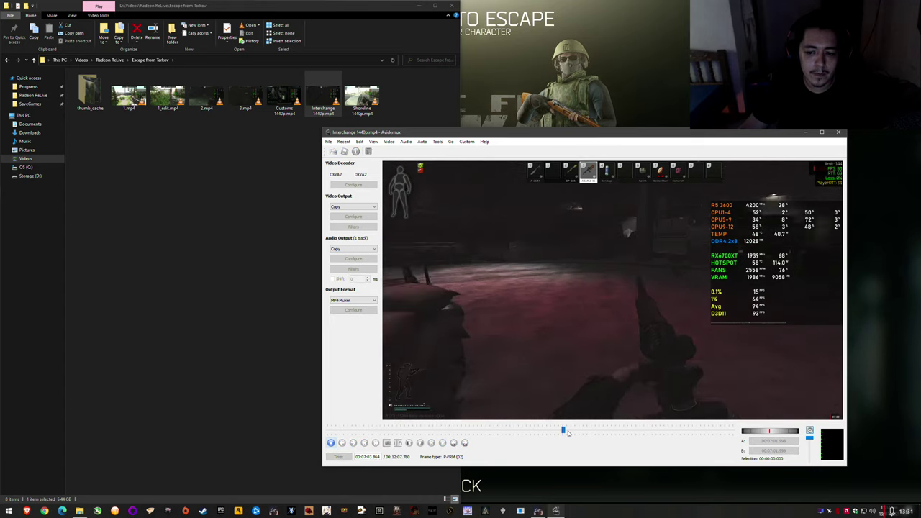
click(566, 430)
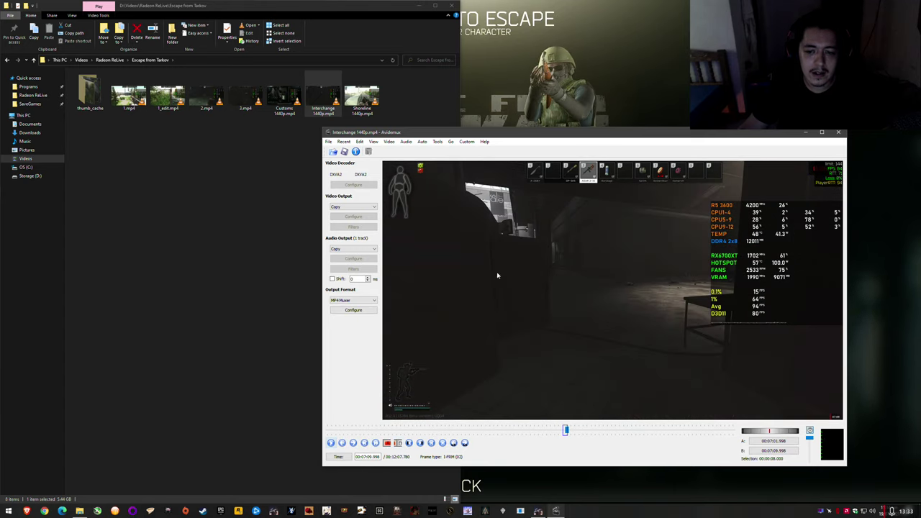
click(344, 152)
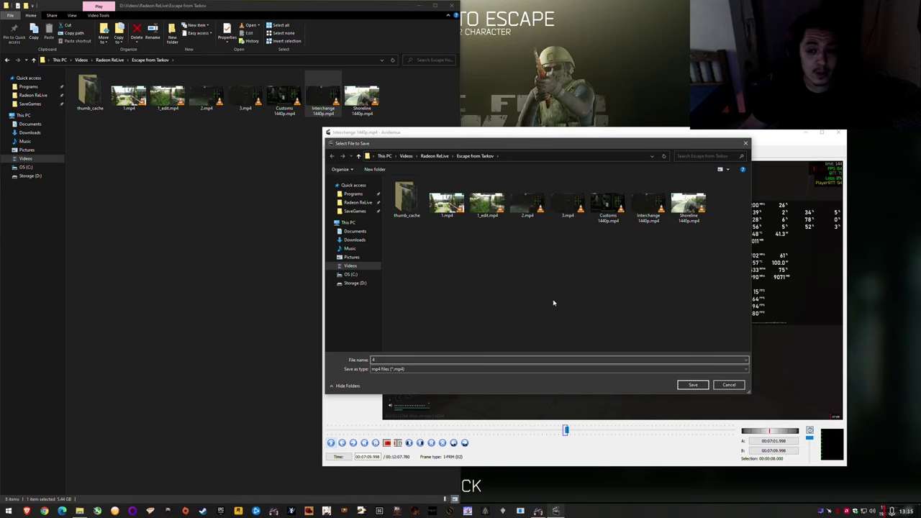
click(693, 385)
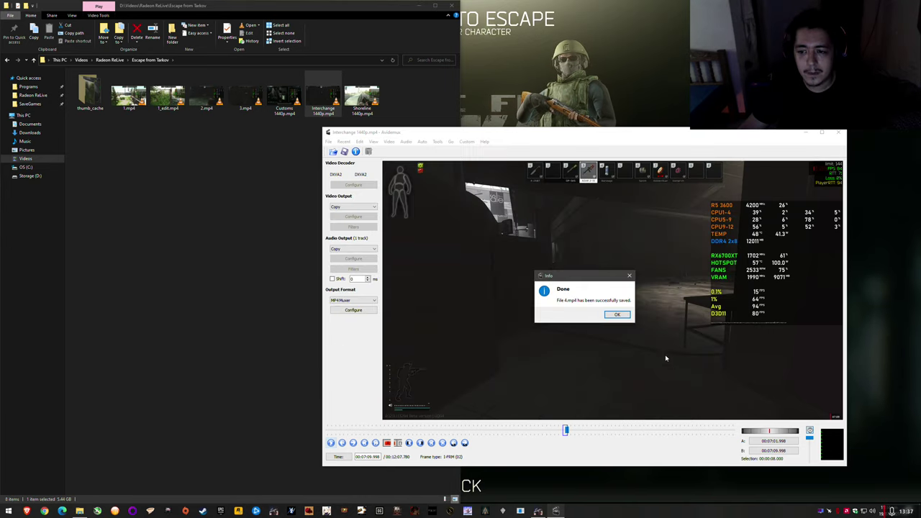
click(616, 315)
click(333, 152)
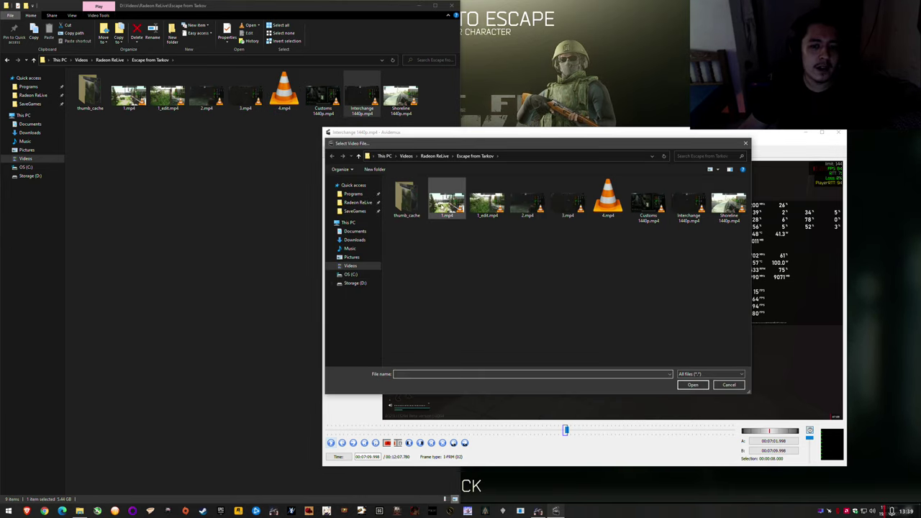
Load 1.mp4 and append 2.mp4, 3.mp4 and 4.mp4 after it
double_click(444, 205)
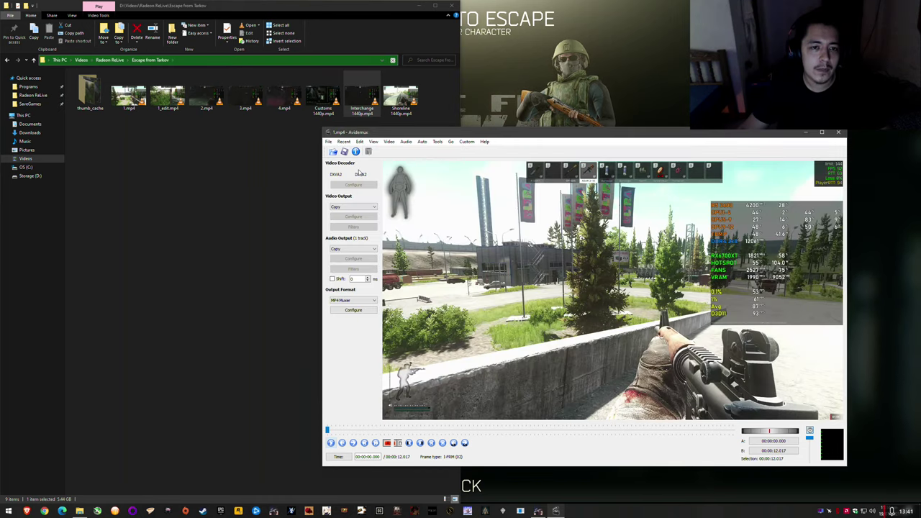
click(329, 142)
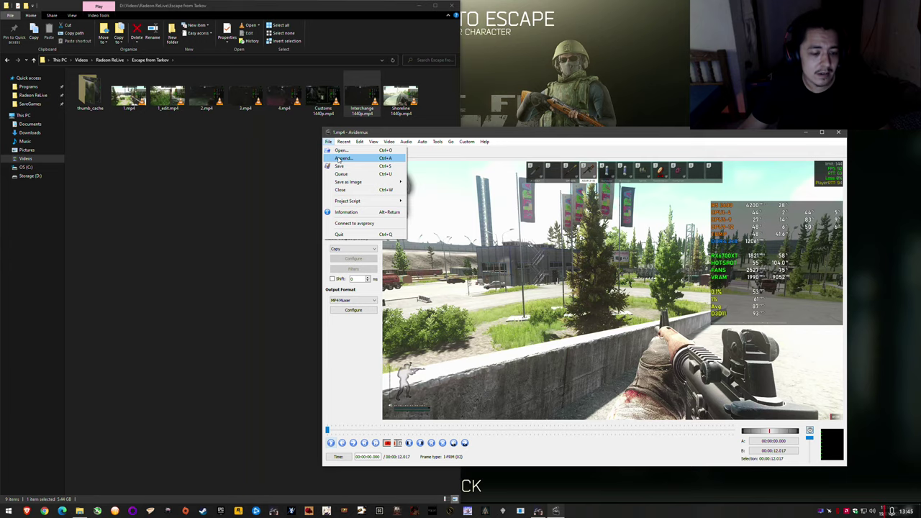
click(341, 157)
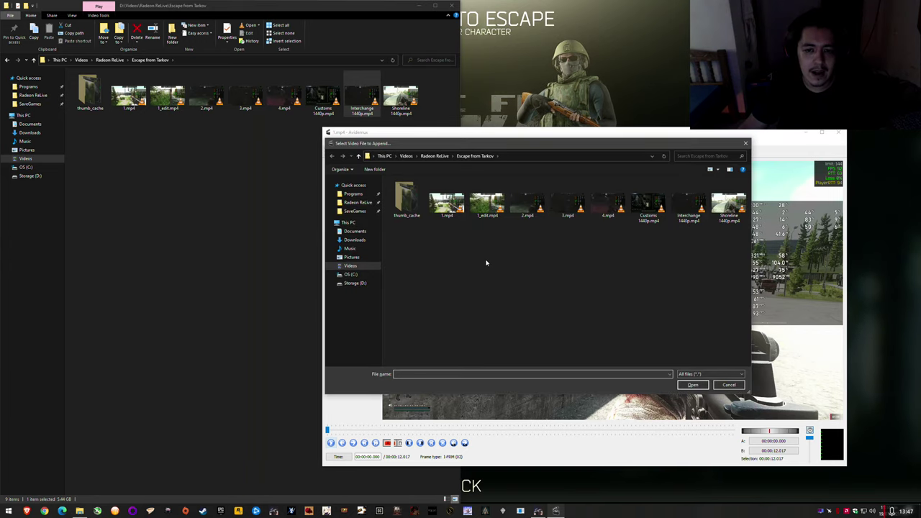
double_click(528, 209)
key(ctrl+a)
double_click(567, 205)
key(ctrl+a)
double_click(612, 205)
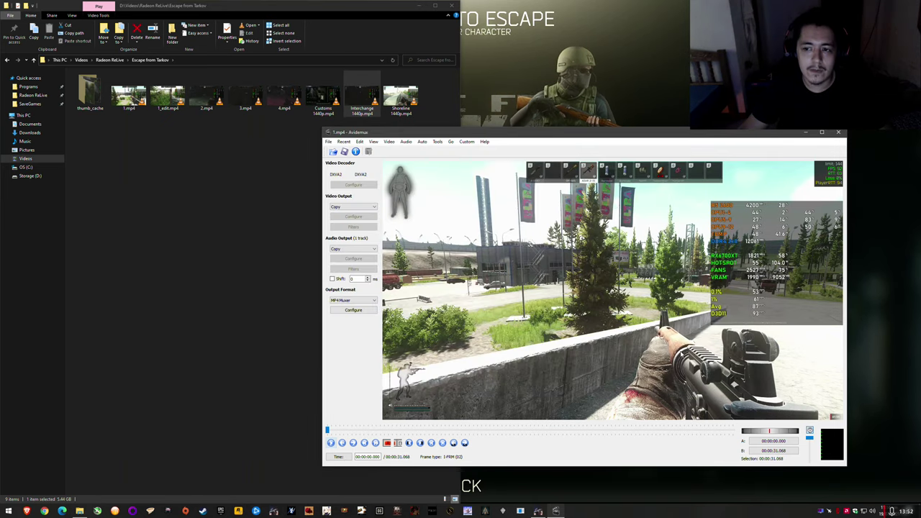
Save the joined video as clipped.mp4, accepting the cut-point warning, and close Avidemux
click(346, 152)
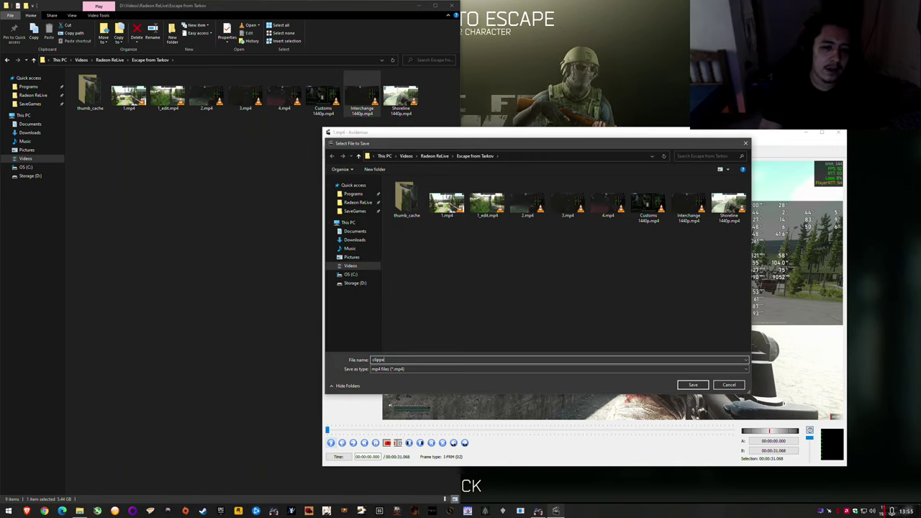
text(clippe)
key(Return)
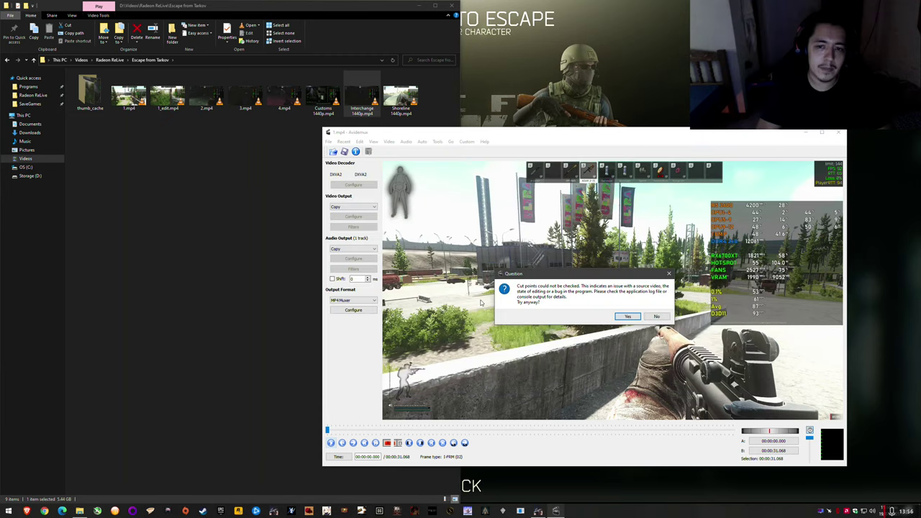
click(627, 316)
click(623, 315)
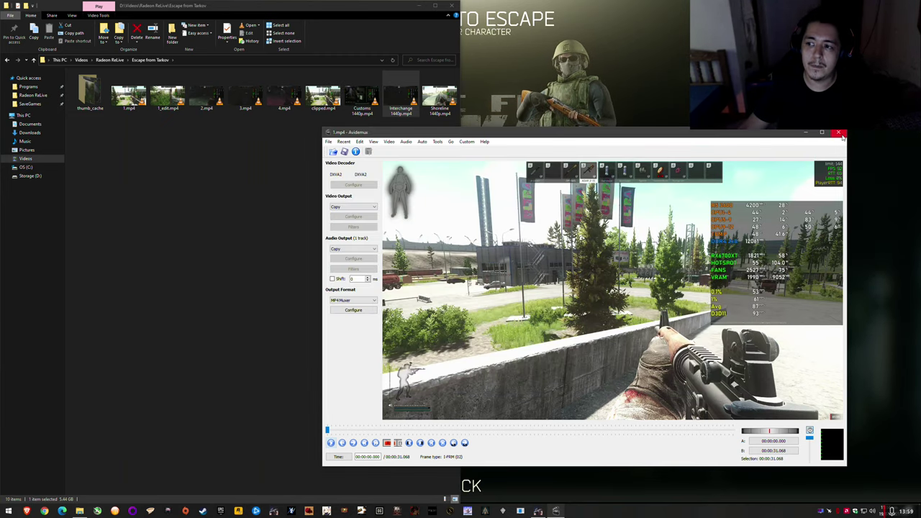
click(839, 133)
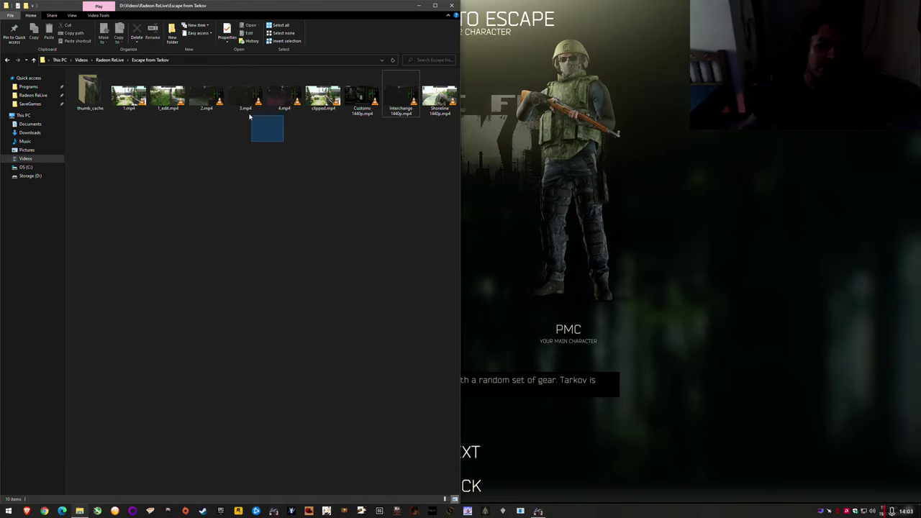
Clear the current selection in the Tarkov clip folder
drag(240, 109, 283, 142)
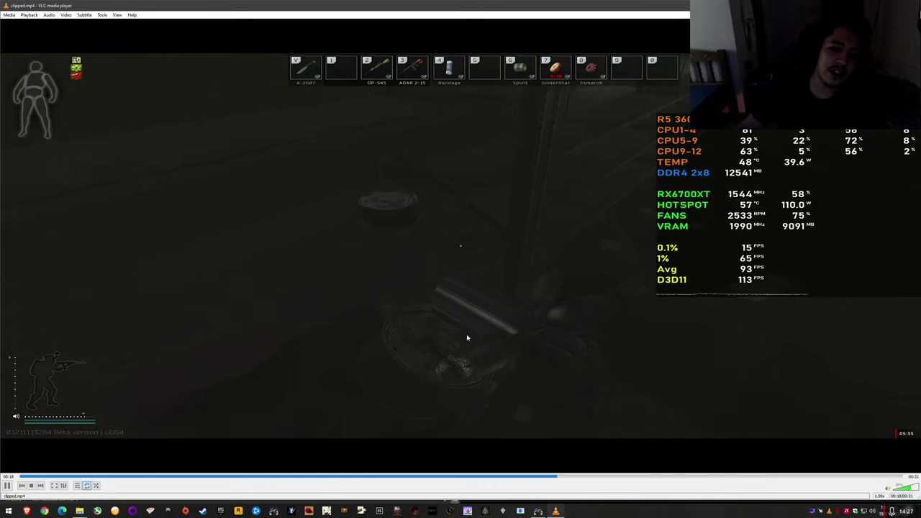
Switch clipped.mp4's aspect ratio through VLC's Video > Aspect Ratio menu
right_click(329, 325)
mouse_move(382, 387)
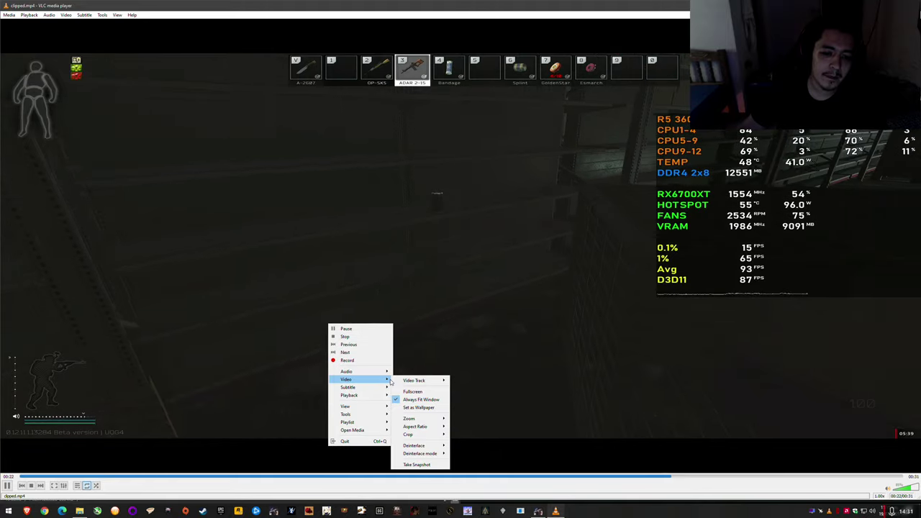
right_click(415, 388)
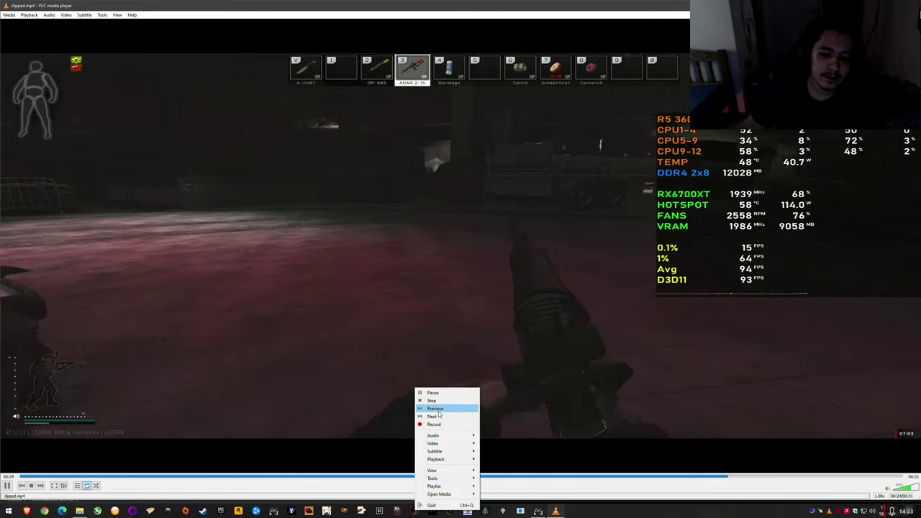
mouse_move(446, 444)
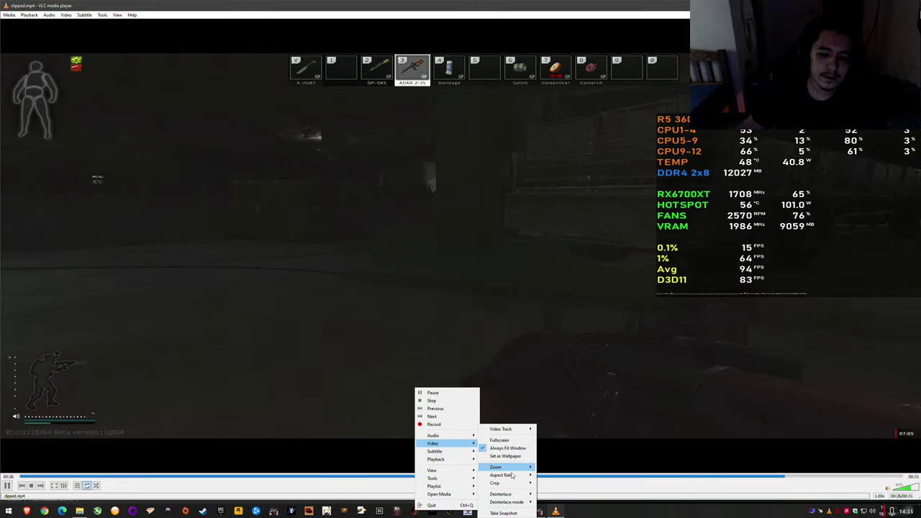
click(561, 454)
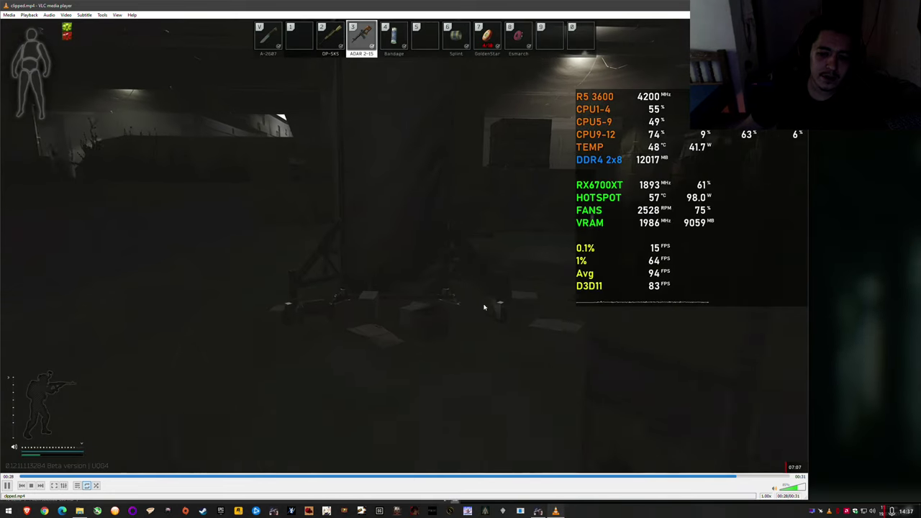